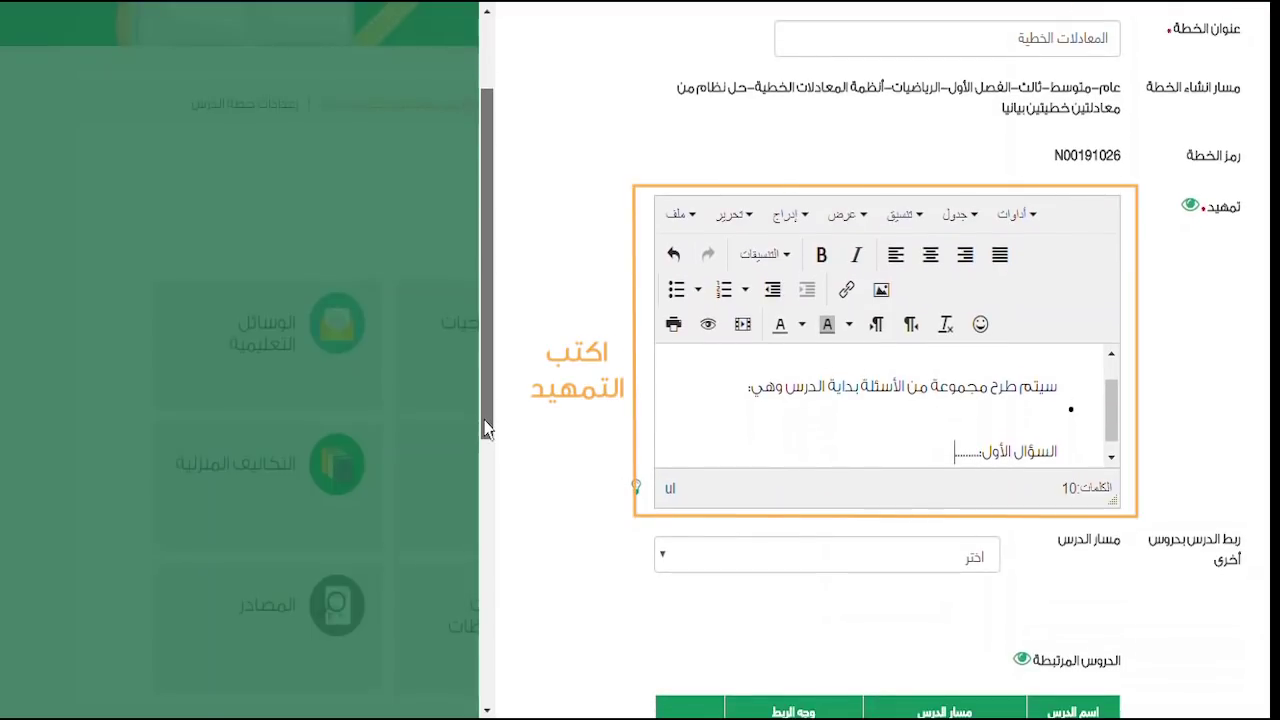
# Set the linked-lesson path to المرحلة المتوسطة, الصف الثاني المتوسط, الفصل الدراسي الثاني, الرياضيات, الجبر (المعادلات والمتباينات).
pyautogui.moveTo(484, 428); pyautogui.dragTo(490, 575)
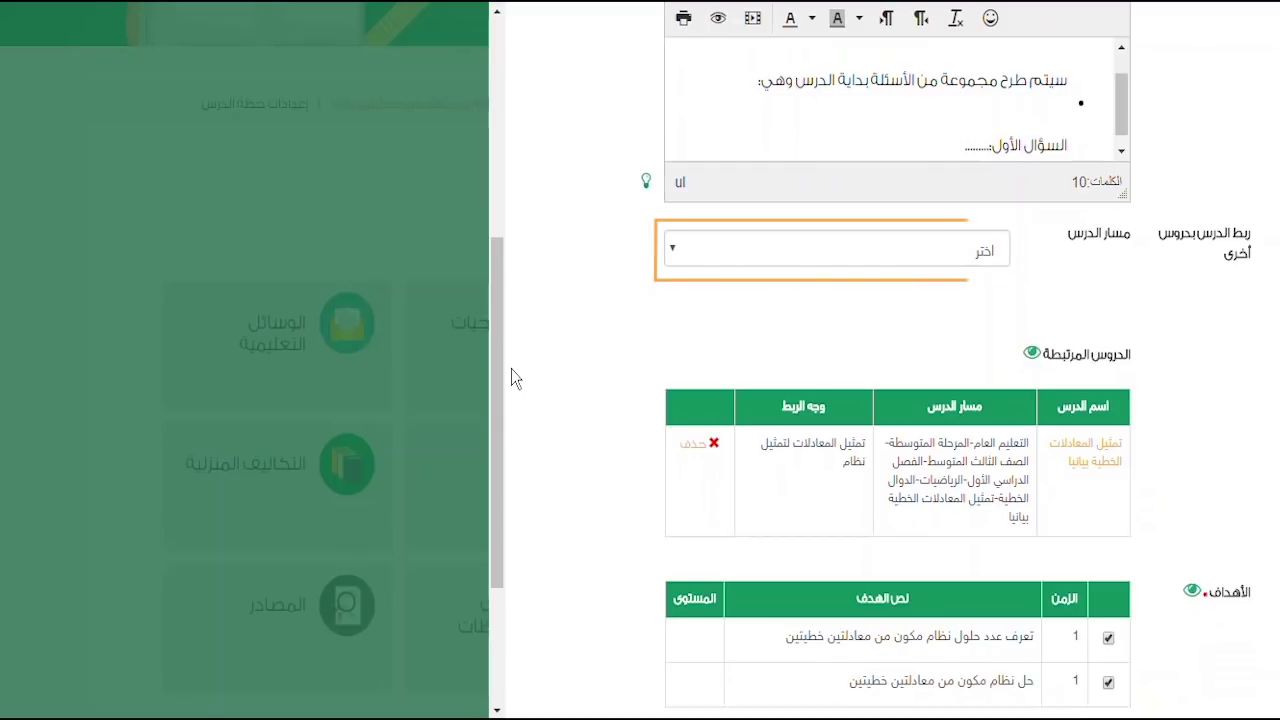
pyautogui.click(988, 262)
pyautogui.click(975, 340)
pyautogui.click(936, 379)
pyautogui.click(871, 420)
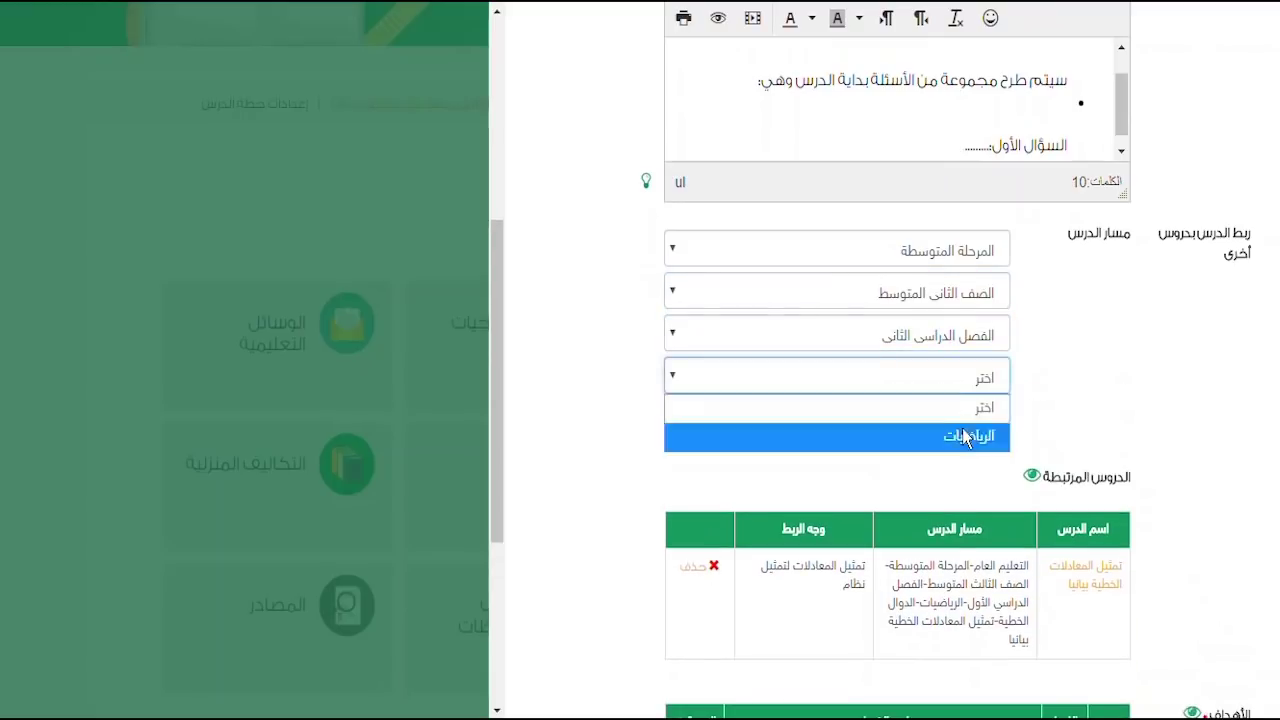
pyautogui.click(871, 437)
pyautogui.moveTo(503, 349); pyautogui.dragTo(503, 404)
pyautogui.click(849, 248)
pyautogui.click(905, 331)
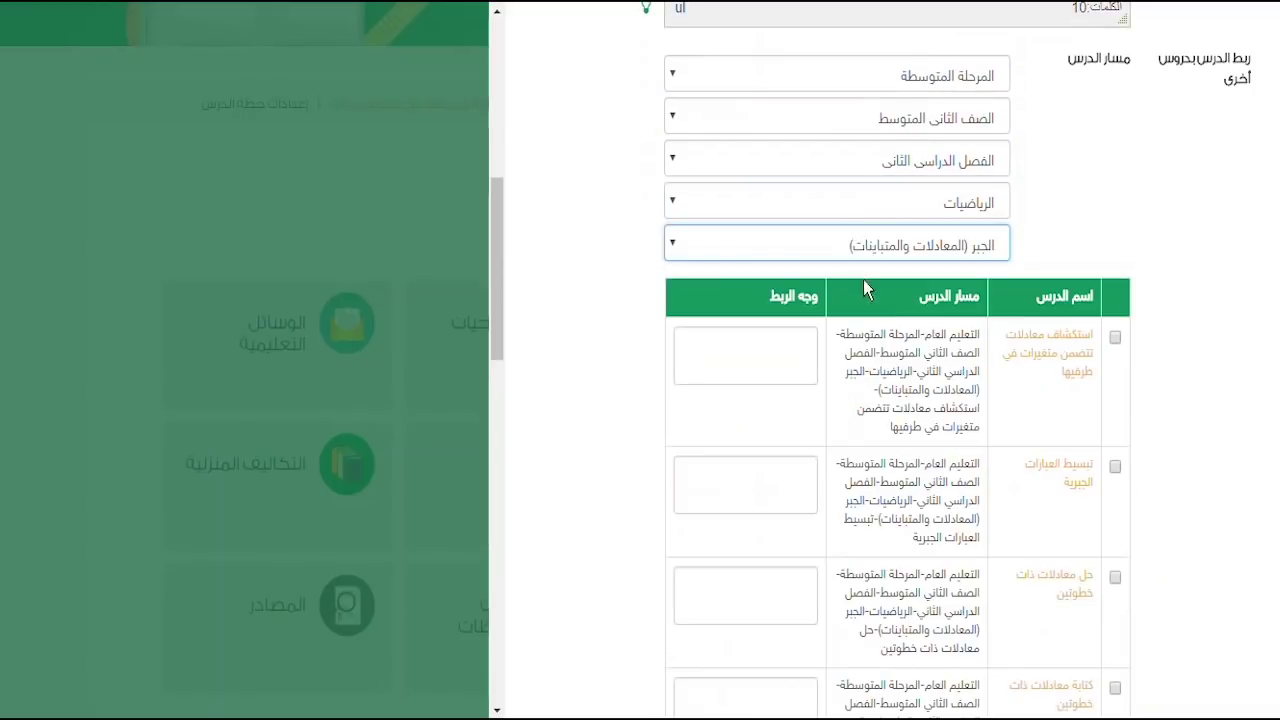
# Link the lesson حل معادلات ذات خطوتين to the plan, giving المعادلات as its connection.
pyautogui.click(1115, 577)
pyautogui.write('المعادلات')
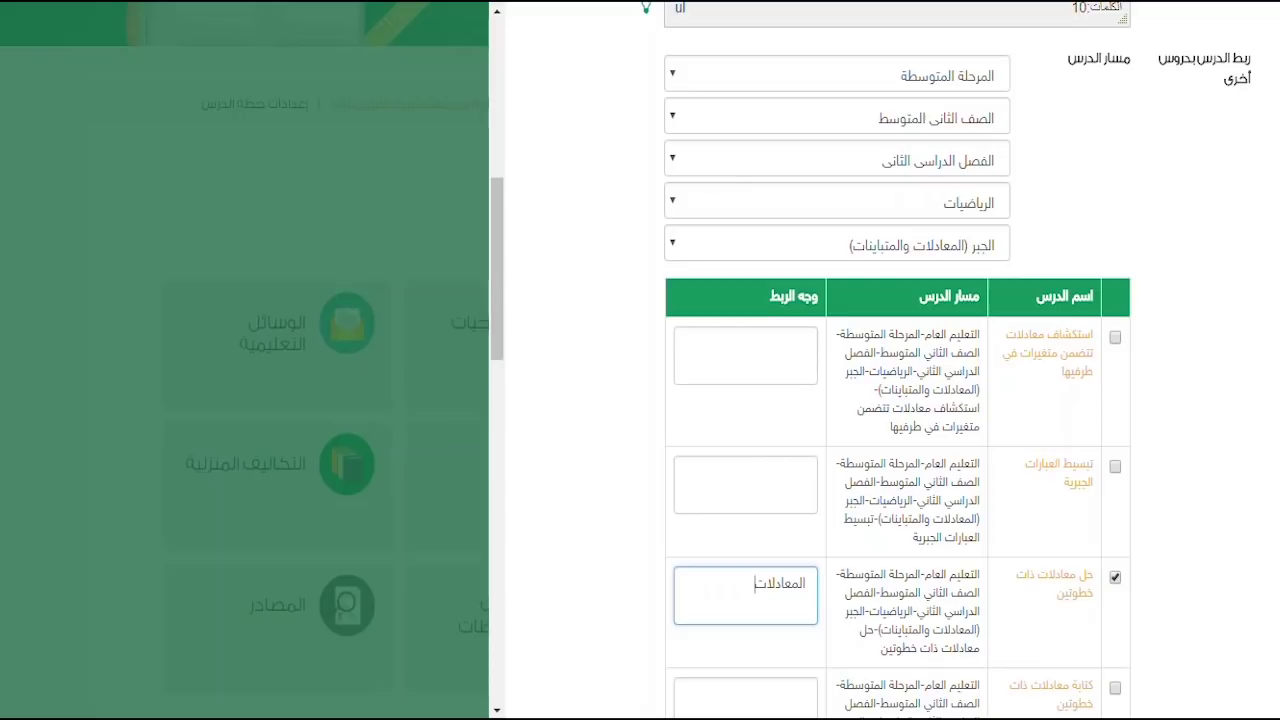
pyautogui.moveTo(489, 229); pyautogui.dragTo(490, 597)
pyautogui.click(1080, 288)
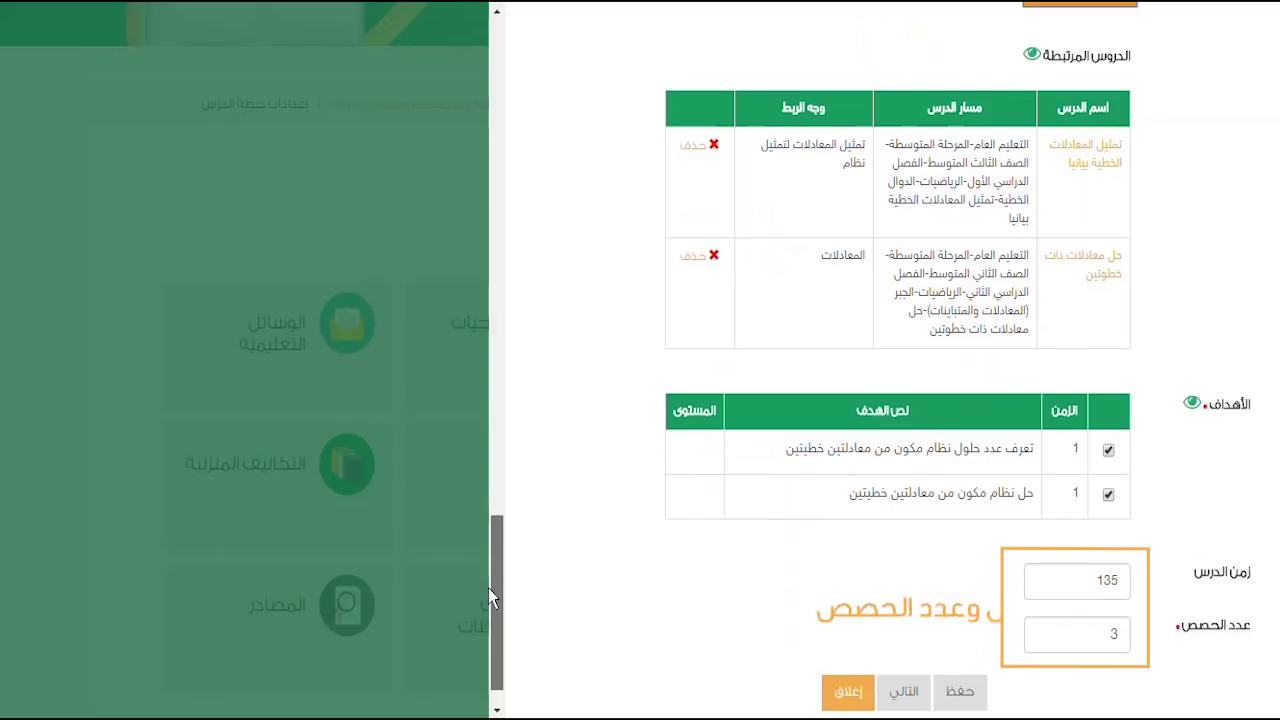
# Set the lesson time to 40 and the number of periods to 1, then save and close the introduction and objectives section.
pyautogui.scroll(-1, 543, 553)
pyautogui.moveTo(1071, 564); pyautogui.dragTo(1130, 567)
pyautogui.write('4')
pyautogui.click(1100, 628)
pyautogui.press('Delete')
pyautogui.write('1')
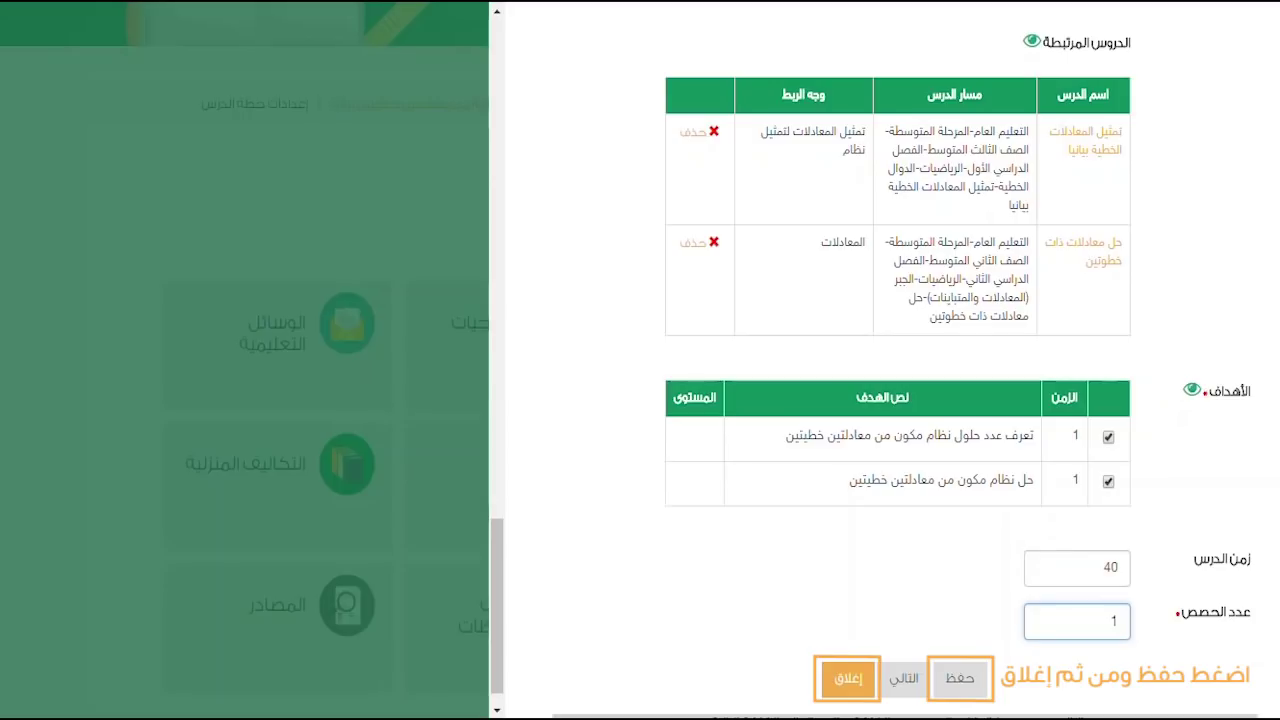
pyautogui.click(978, 684)
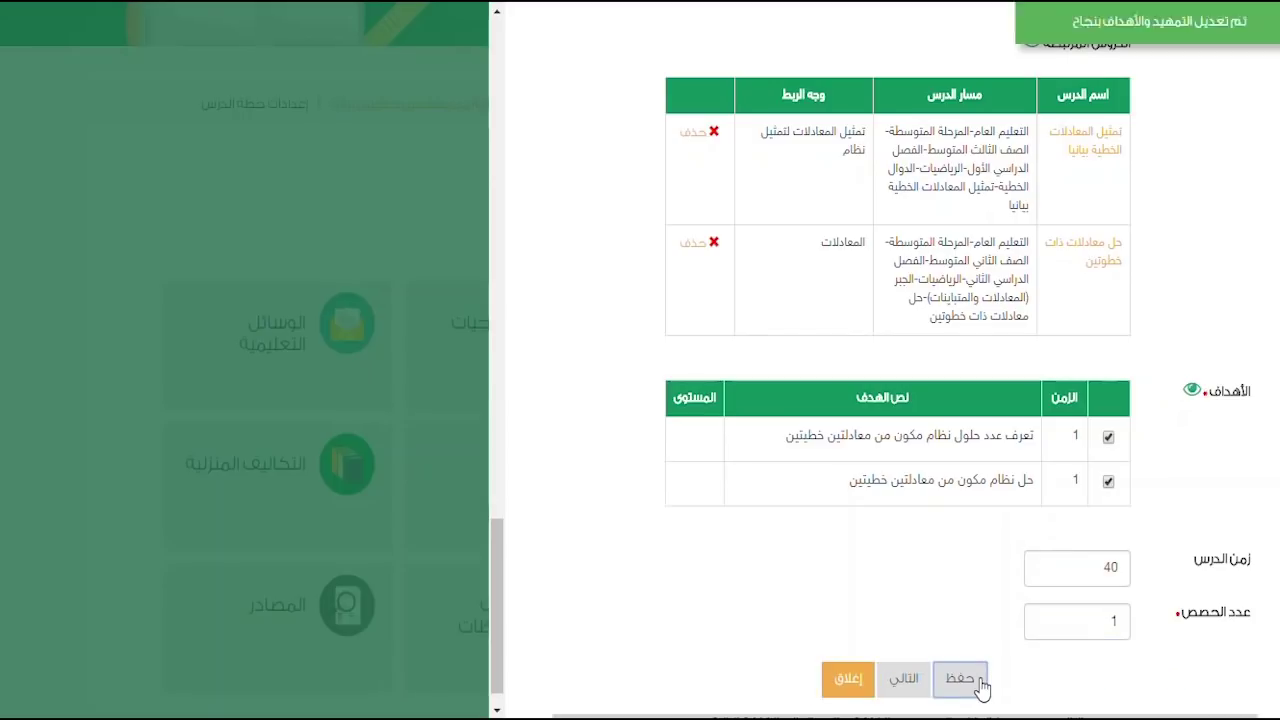
pyautogui.click(848, 678)
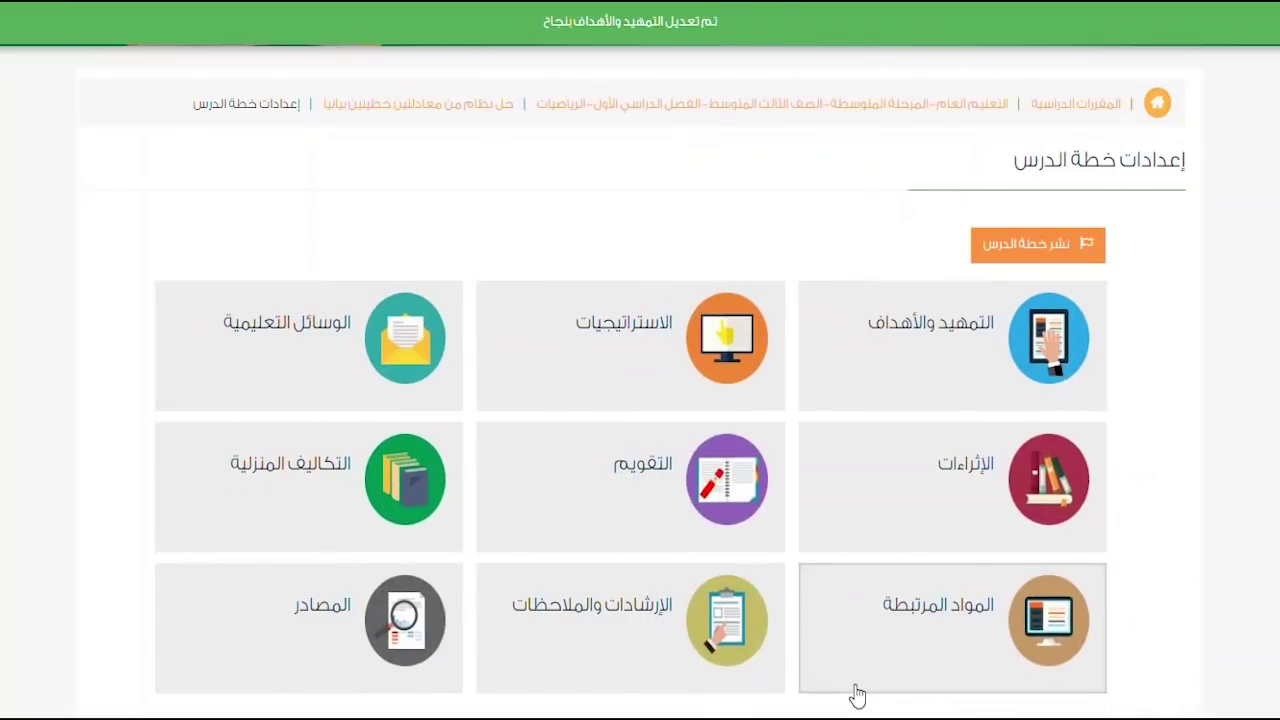
# Start a new strategy for the objective حل نظام مكون من معادلتين خطيتين, with category تنمية الإبداع and strategy العصف الذهني.
pyautogui.click(616, 372)
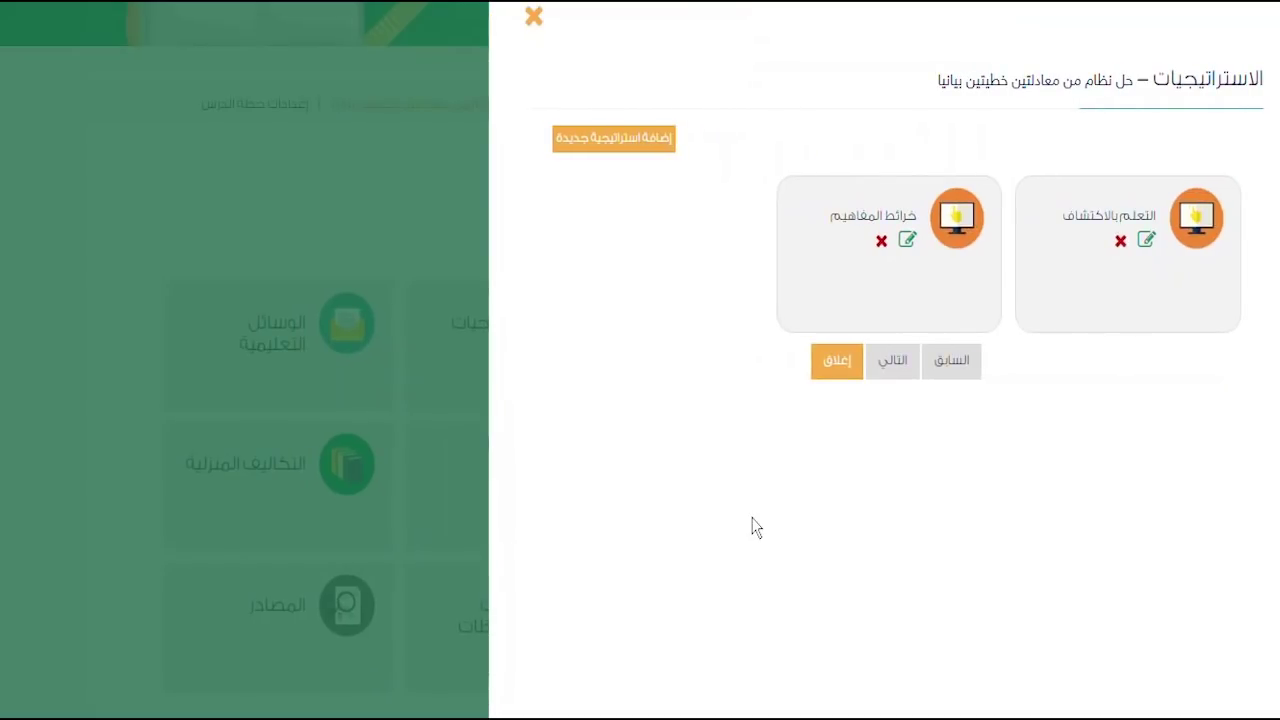
pyautogui.click(630, 142)
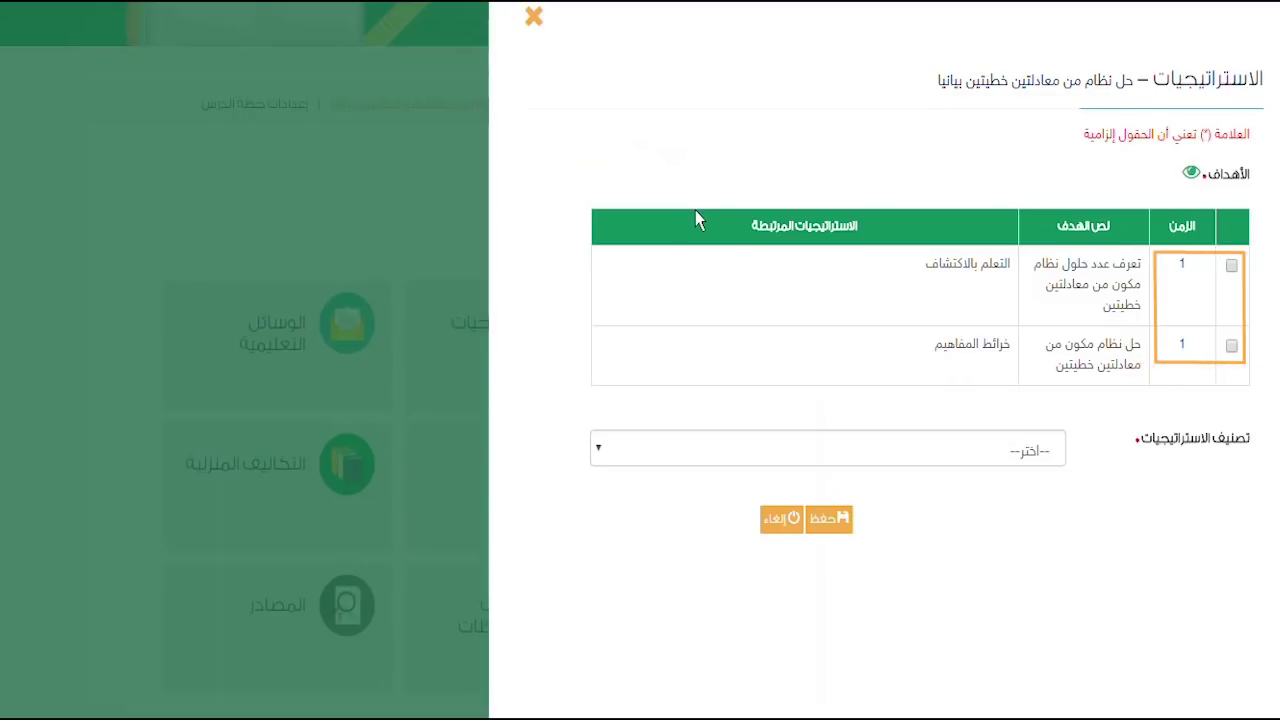
pyautogui.click(1231, 346)
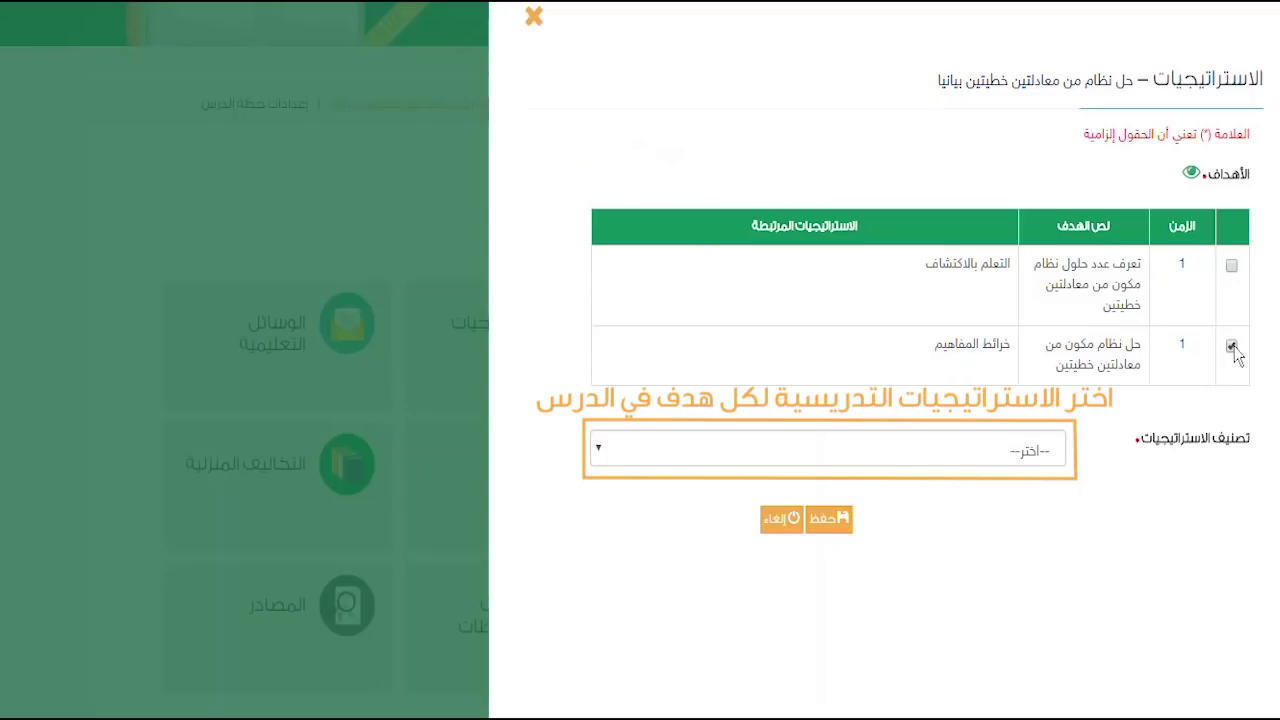
pyautogui.click(1040, 450)
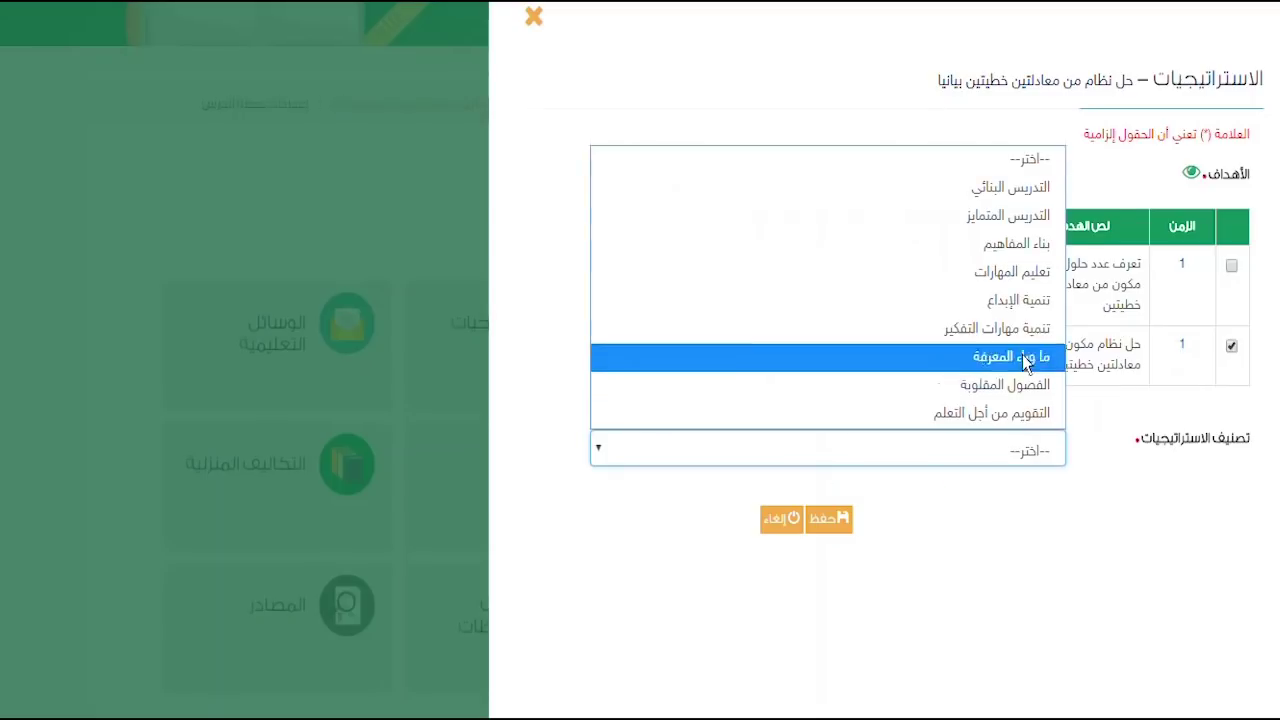
pyautogui.click(1018, 300)
pyautogui.click(944, 514)
pyautogui.click(965, 568)
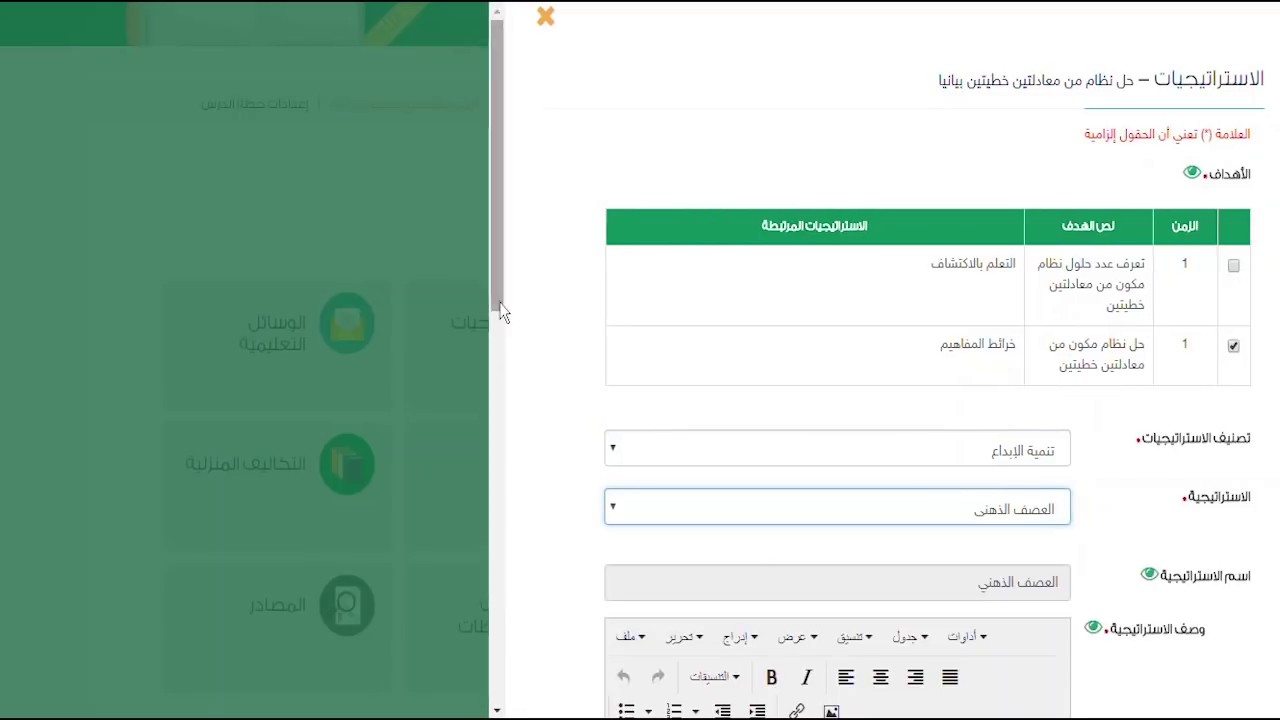
# Enter التحفيز ومناقشة الأفكار المطروحة خلال الدرس as teacher's role and طرح العديد من الأفكار بدون أي تقييمات مسبقة لها as learner's role, then save the strategy.
pyautogui.scroll(-7, 501, 312)
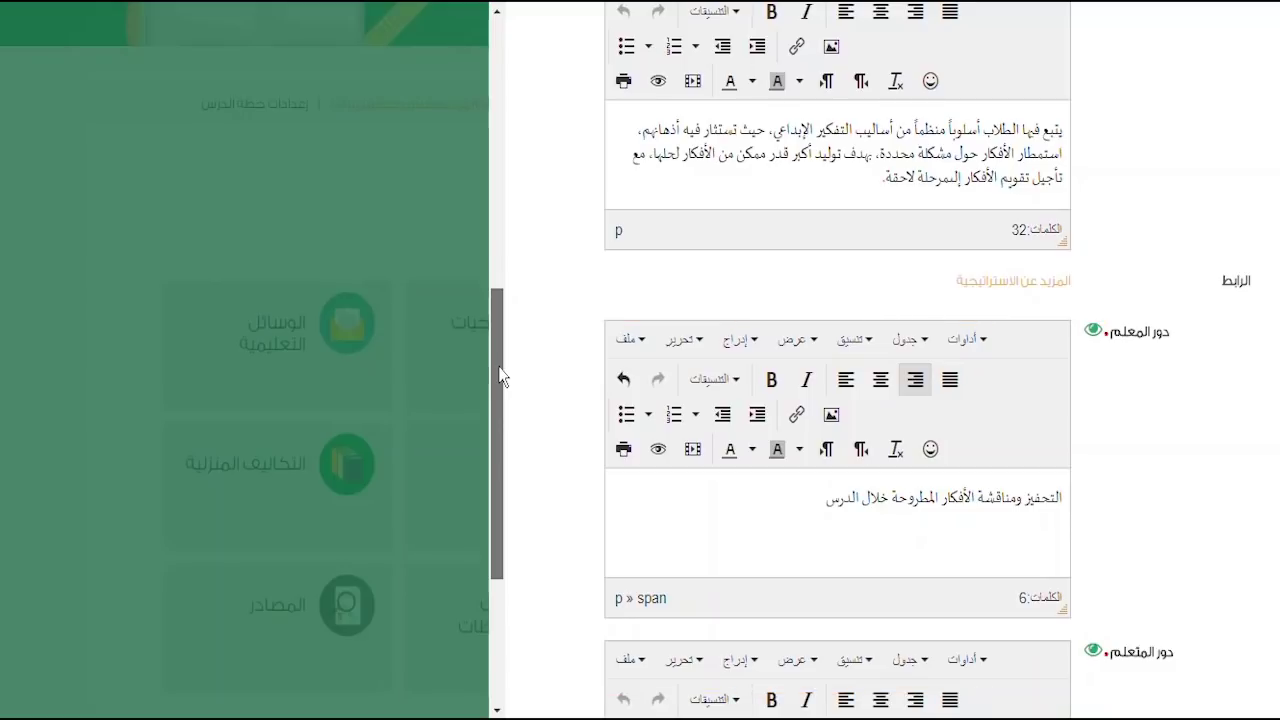
pyautogui.scroll(-3, 500, 376)
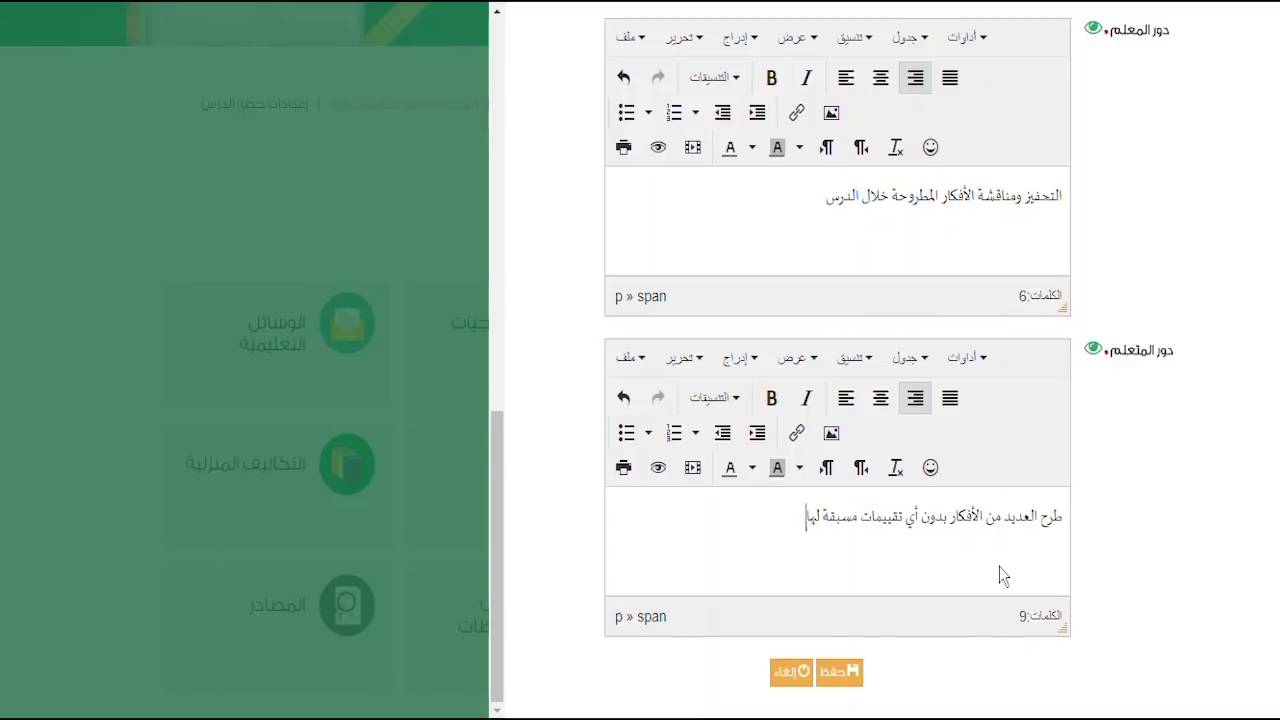
pyautogui.click(839, 672)
pyautogui.click(463, 193)
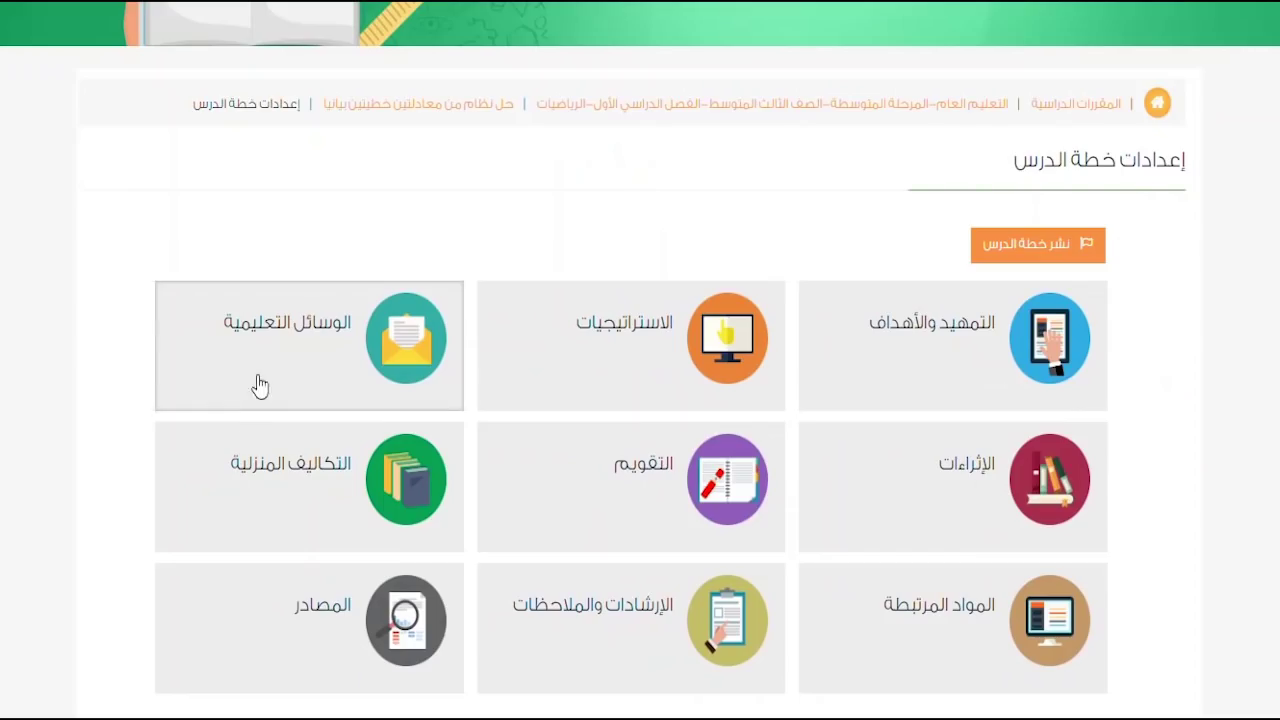
# Add and save a teaching aid for the objective حل نظام مكون من معادلتين خطيتين, choosing type كل الوسائل and aid العروض التقديمية.
pyautogui.click(320, 378)
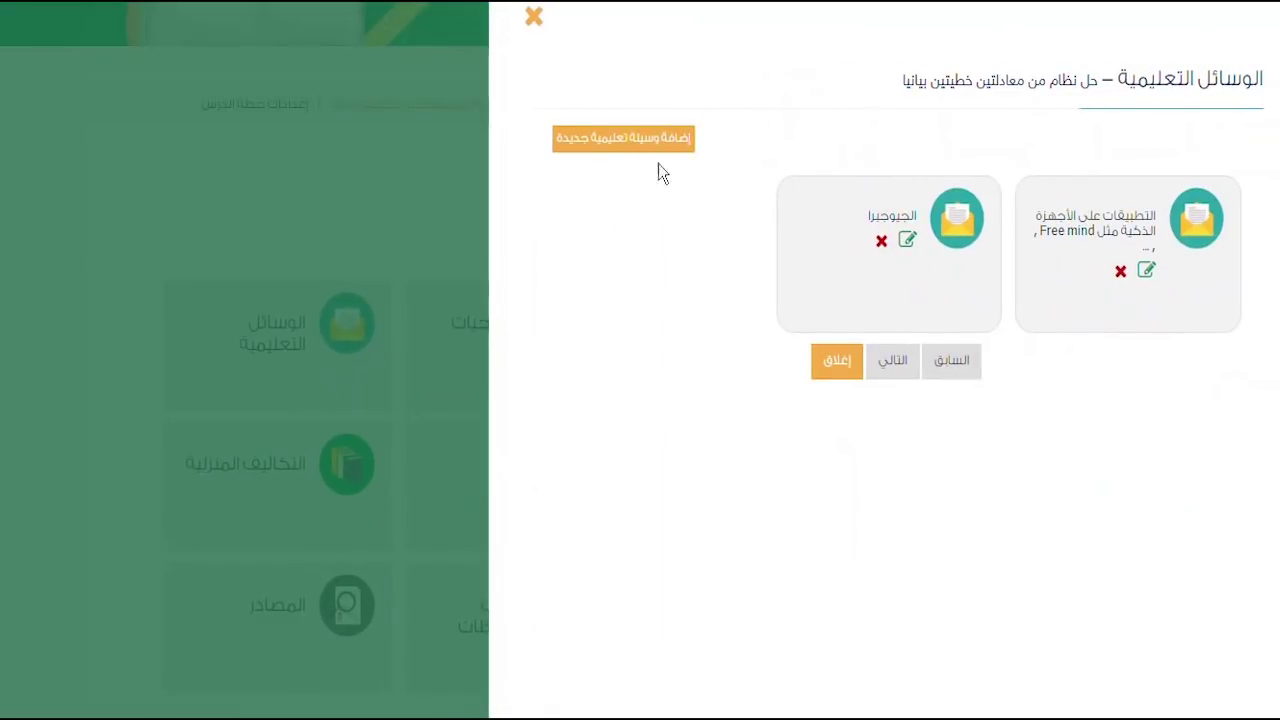
pyautogui.click(662, 140)
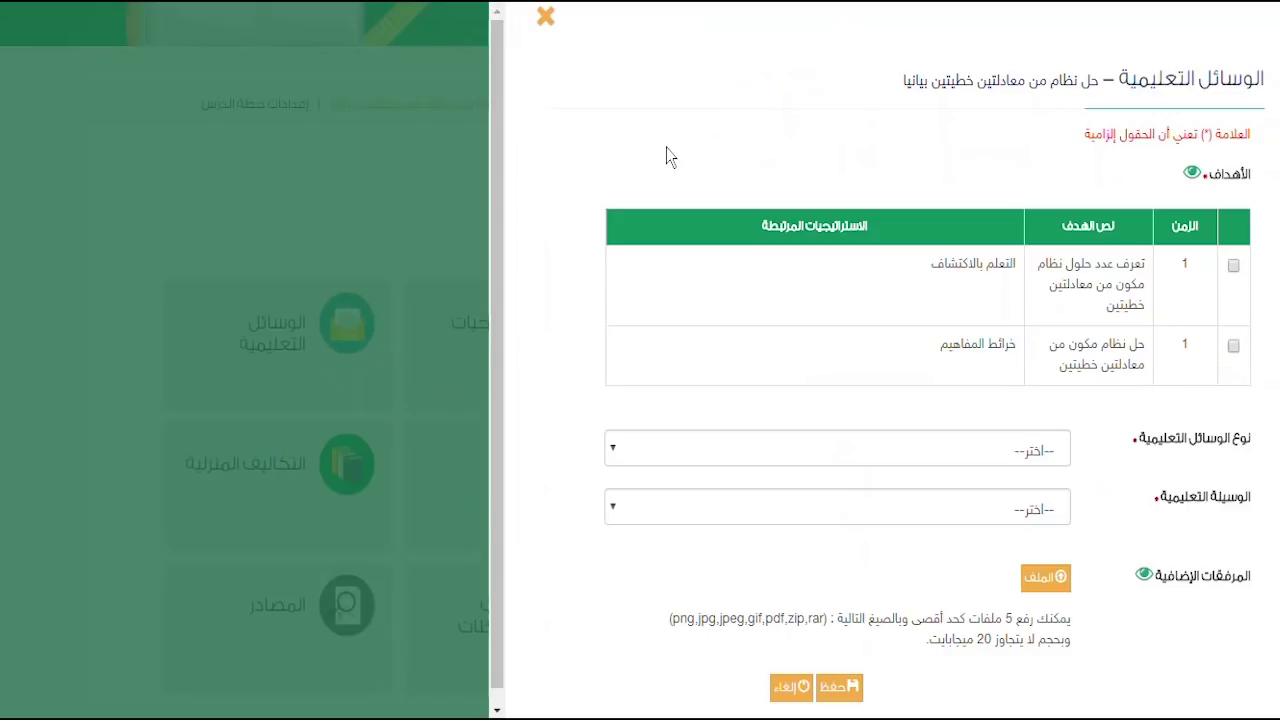
pyautogui.click(1233, 346)
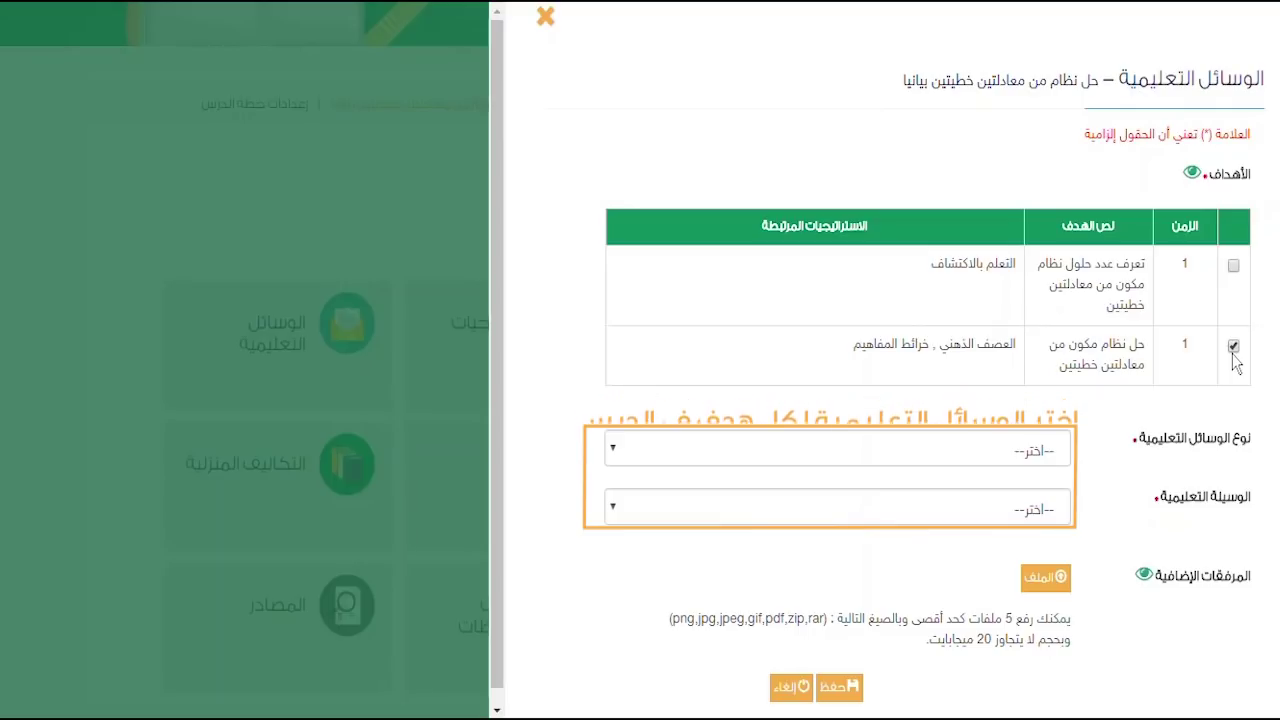
pyautogui.click(1014, 451)
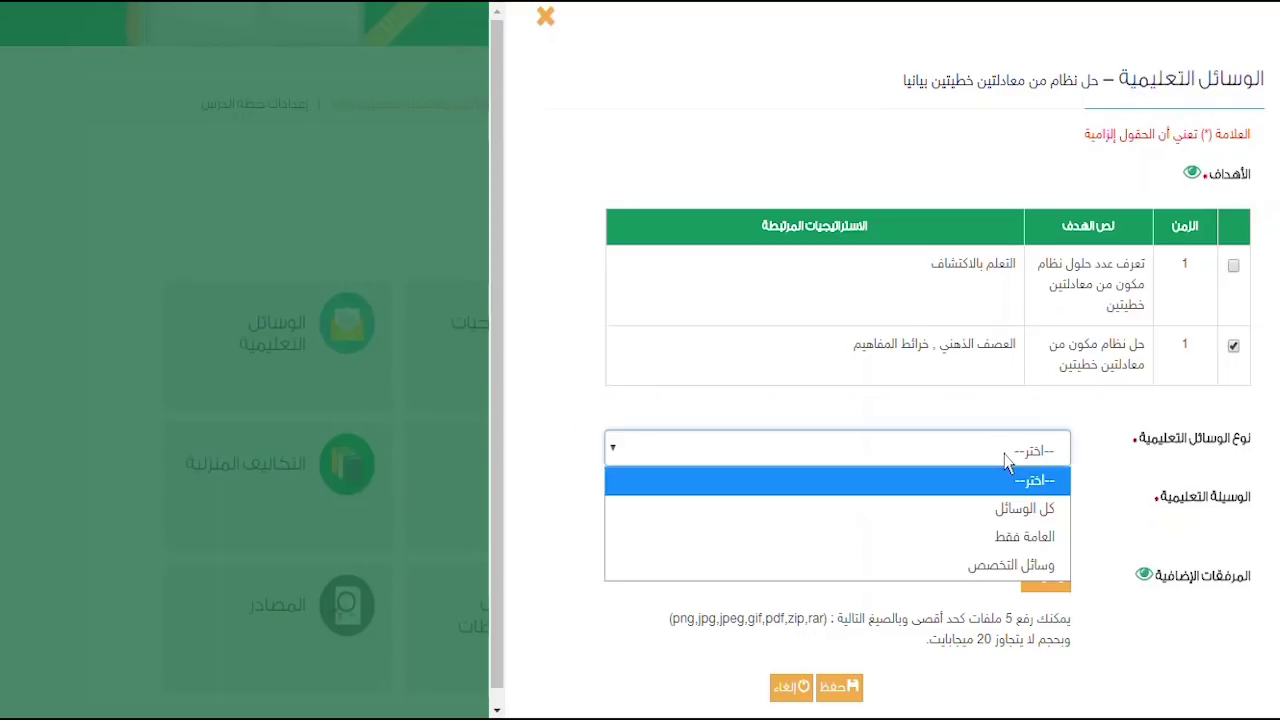
pyautogui.click(1012, 506)
pyautogui.click(960, 512)
pyautogui.click(993, 365)
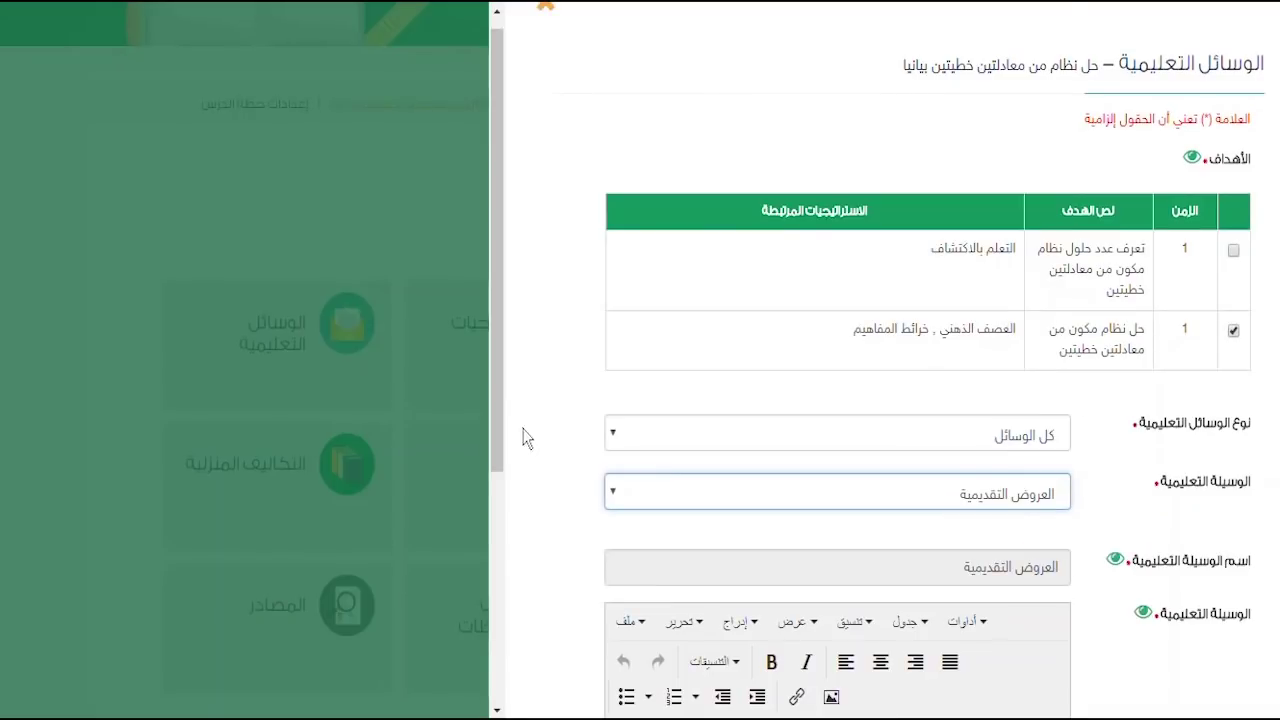
pyautogui.scroll(-5, 510, 620)
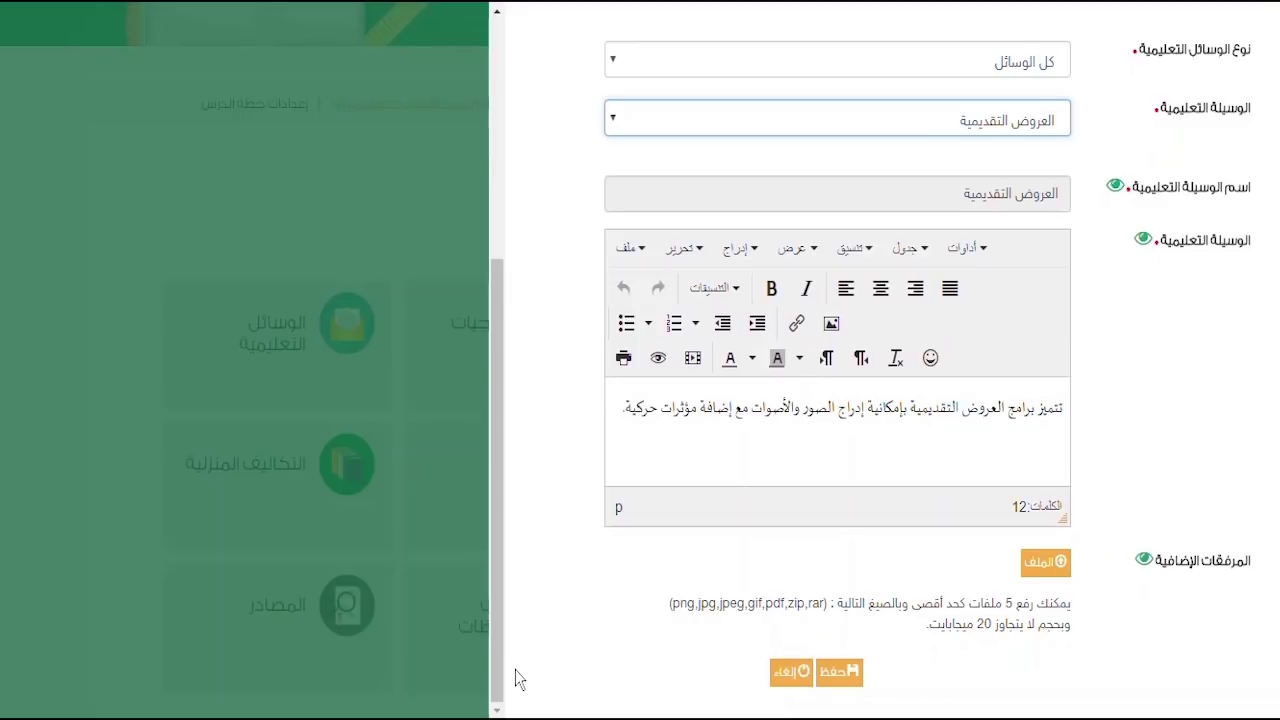
pyautogui.click(843, 675)
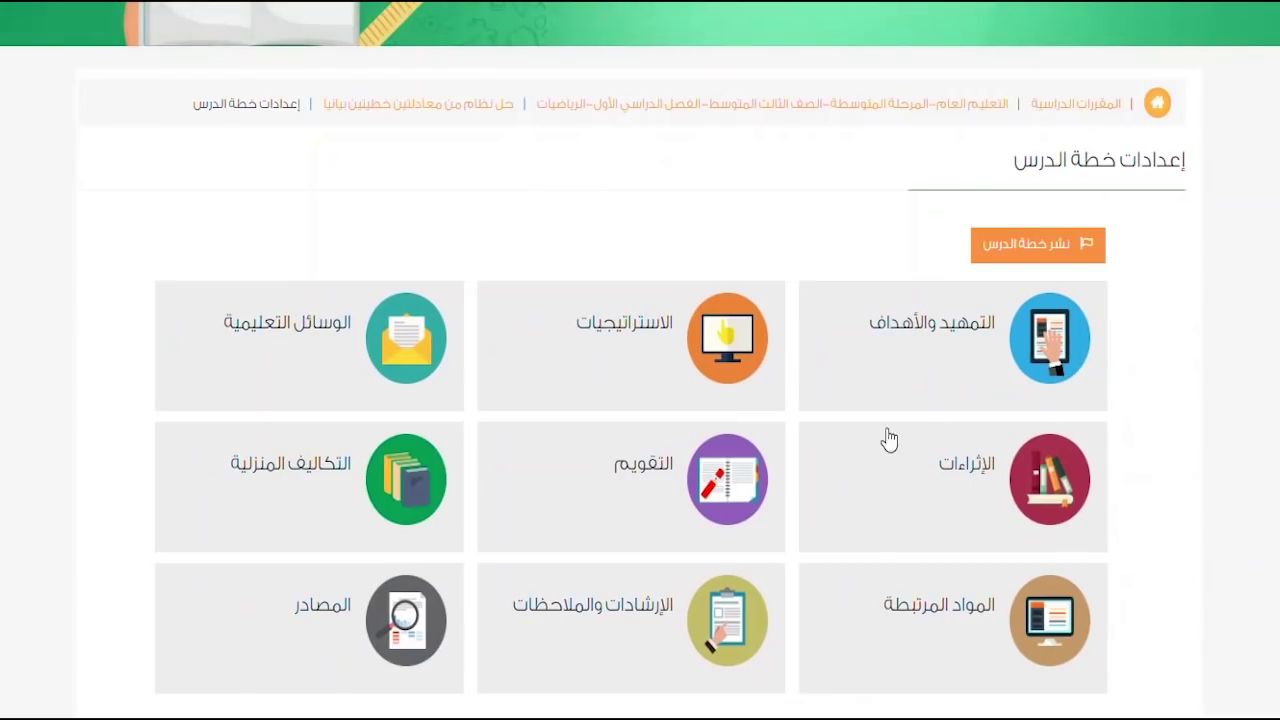
# Start a new enrichment from other lessons for the second objective, with path المرحلة المتوسطة, الصف الثاني المتوسط, الفصل الدراسي الثاني, الرياضيات.
pyautogui.click(960, 497)
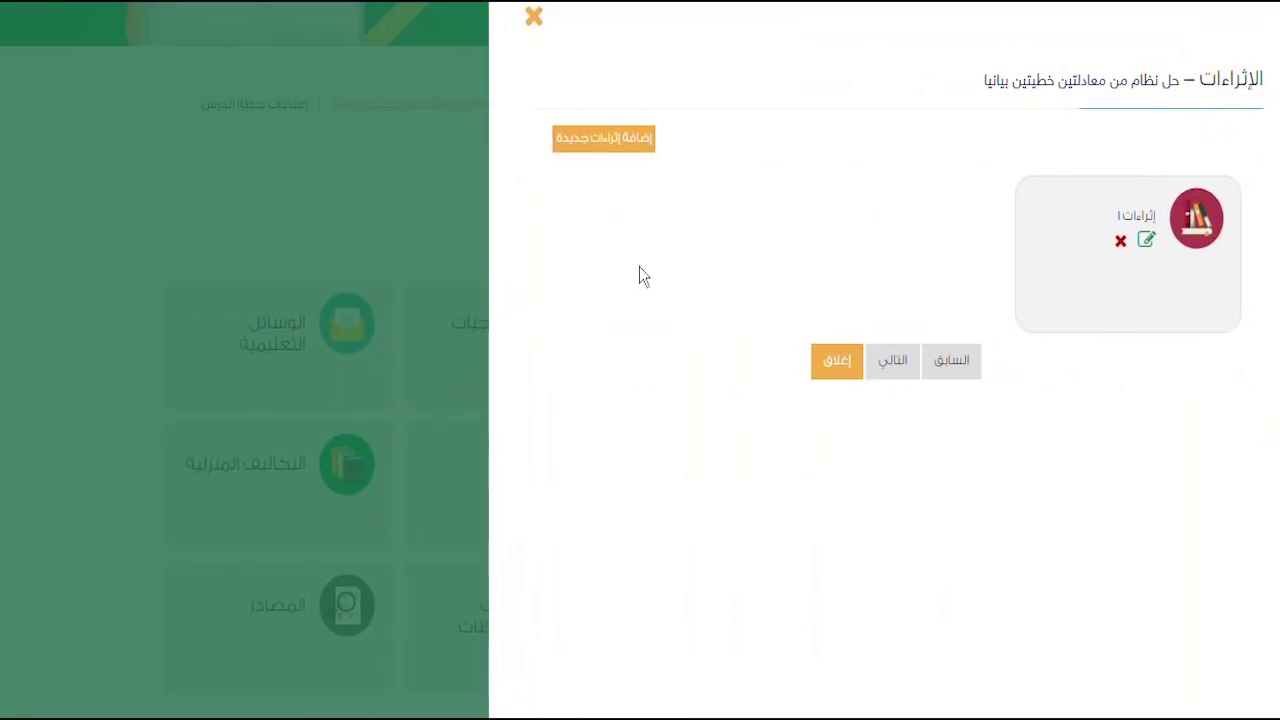
pyautogui.click(617, 146)
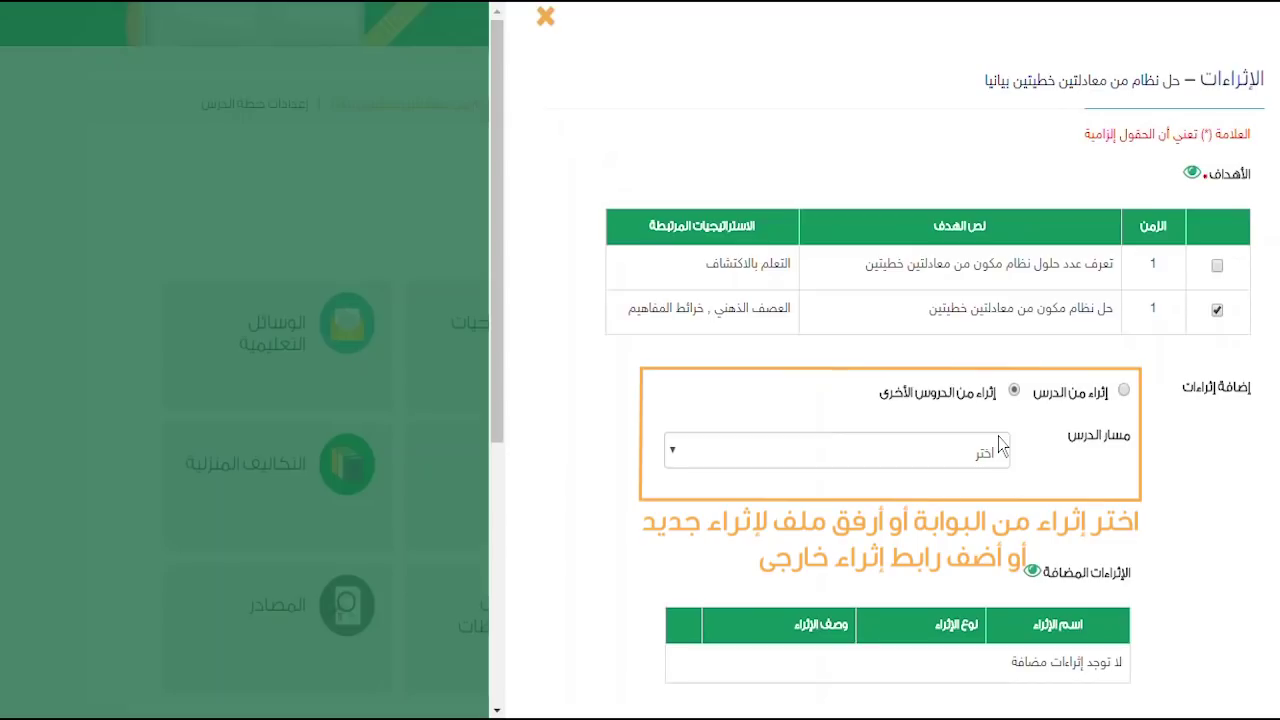
pyautogui.click(1000, 443)
pyautogui.click(734, 541)
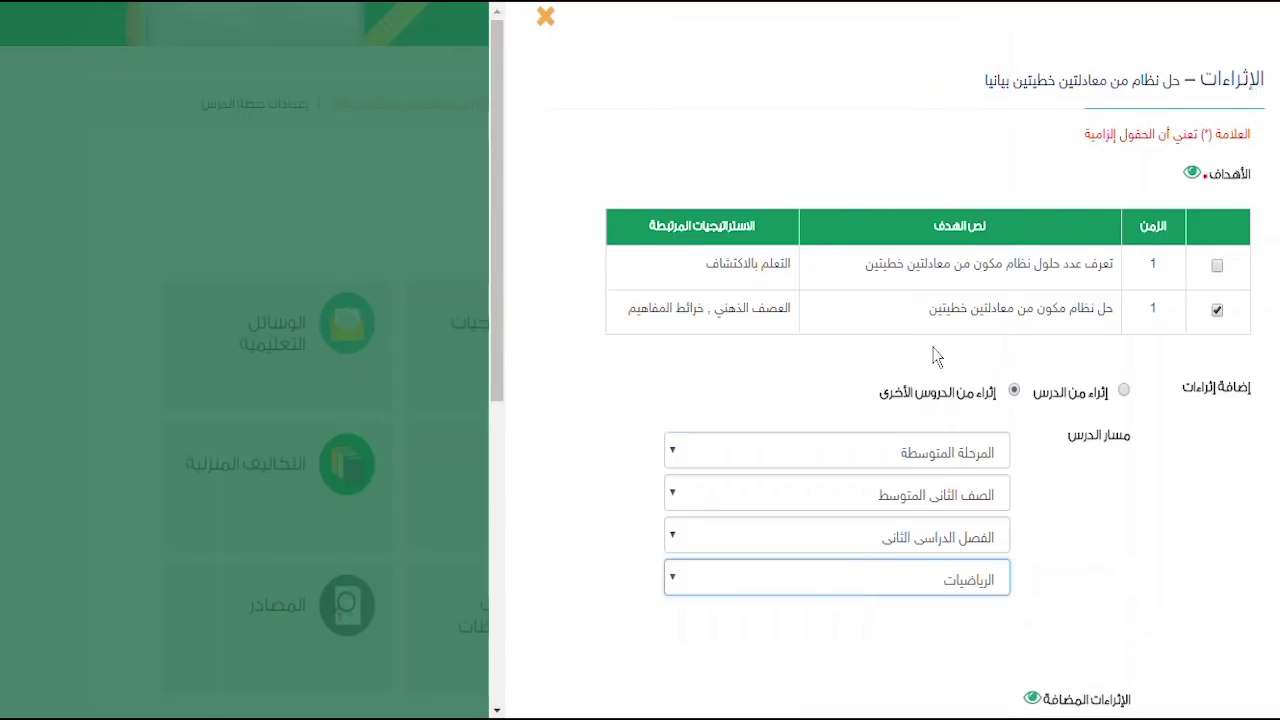
# Choose the unit الجبر (المعادلات والمتباينات) and the lesson حل المتباينات as the enrichment source.
pyautogui.scroll(-3, 757, 349)
pyautogui.click(880, 276)
pyautogui.click(920, 362)
pyautogui.click(921, 327)
pyautogui.click(955, 545)
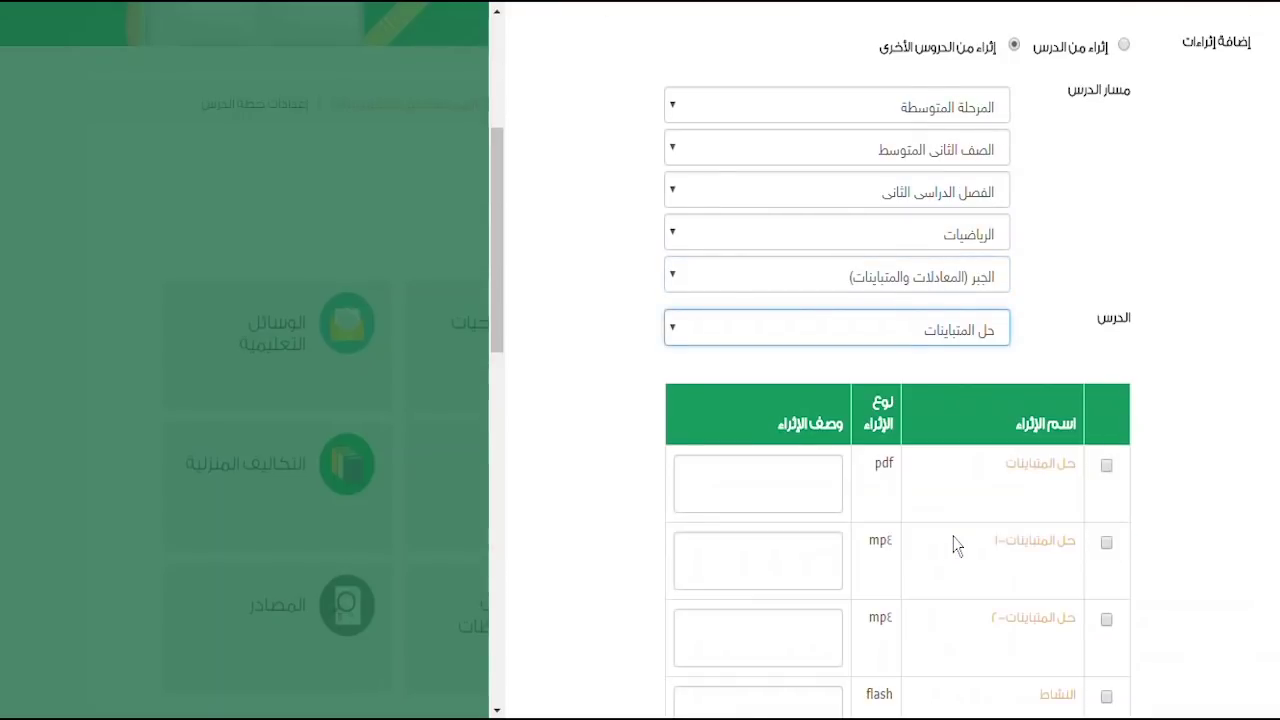
# Add the enrichments حل المتباينات-1 (mp4) and النشاط (flash) to the plan and save them.
pyautogui.moveTo(495, 295); pyautogui.dragTo(481, 389)
pyautogui.click(1106, 216)
pyautogui.moveTo(500, 306); pyautogui.dragTo(498, 517)
pyautogui.click(1106, 211)
pyautogui.scroll(-3, 766, 410)
pyautogui.click(1115, 414)
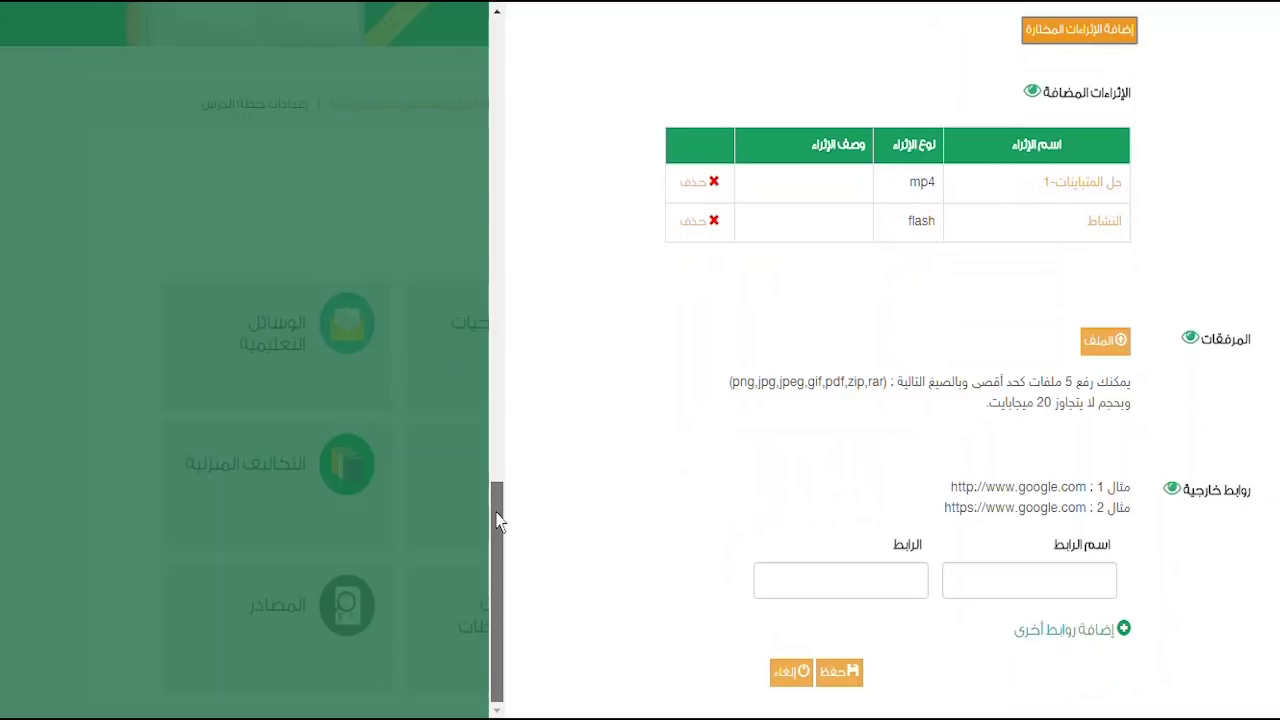
pyautogui.click(843, 674)
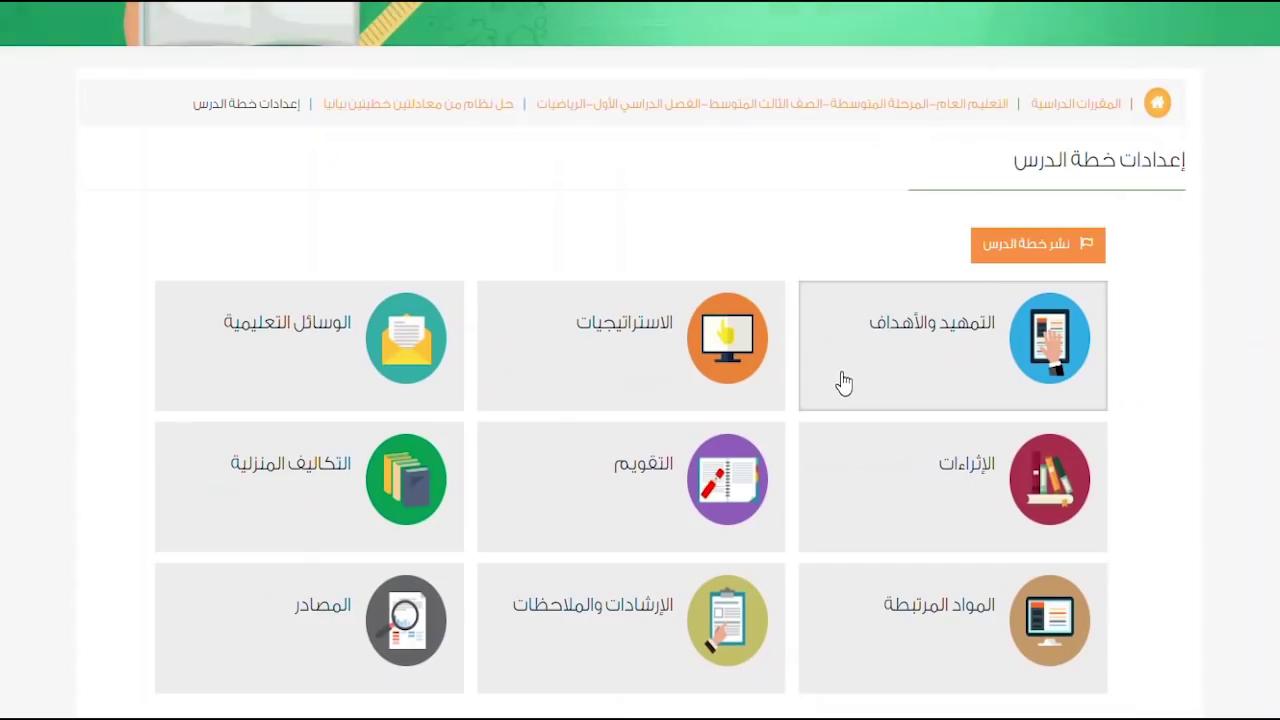
# Start a new assessment for the objective تعرف عدد حلول نظام مكون من معادلتين خطيتين and set its type to تشخيصي.
pyautogui.click(657, 531)
pyautogui.click(600, 150)
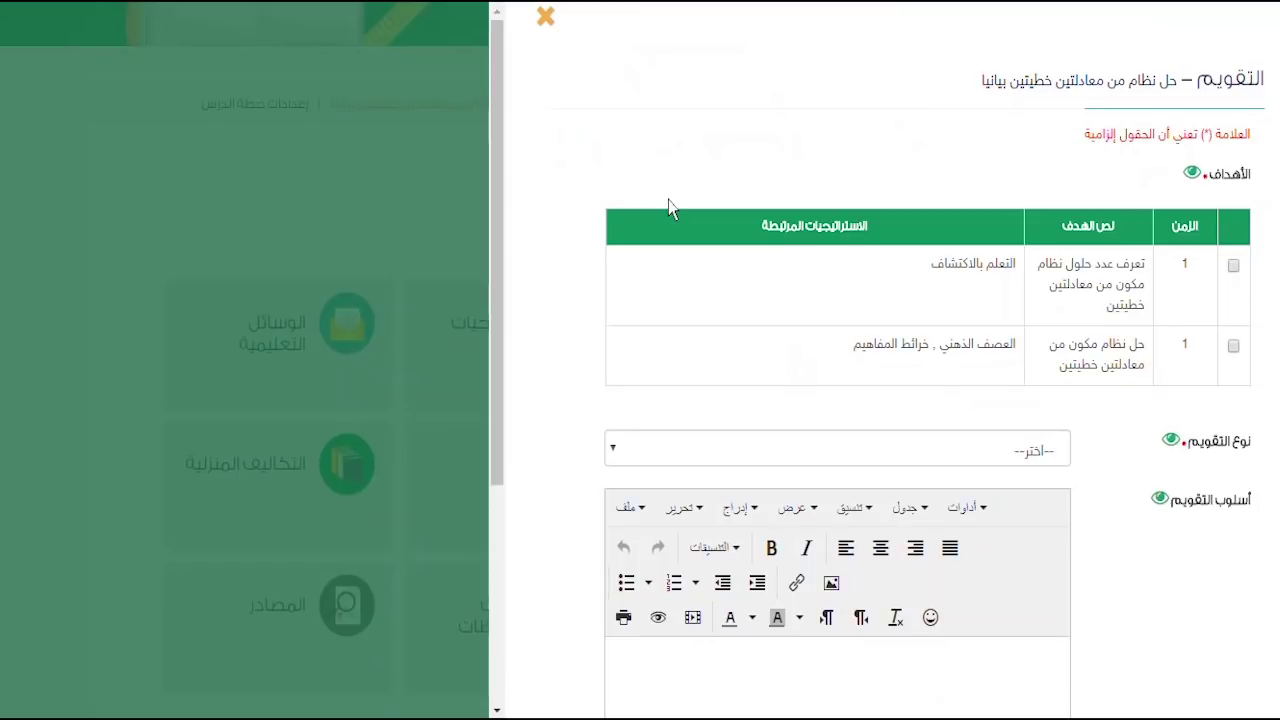
pyautogui.click(1233, 265)
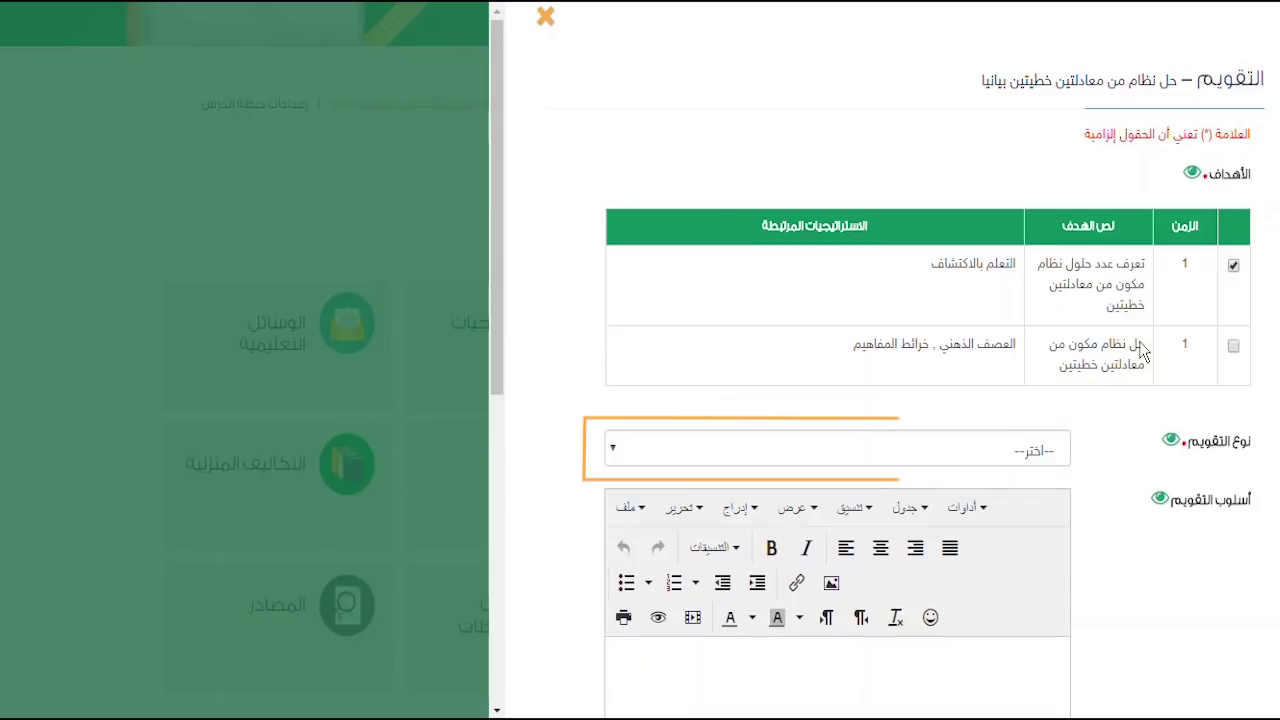
pyautogui.scroll(-1, 895, 405)
pyautogui.click(912, 345)
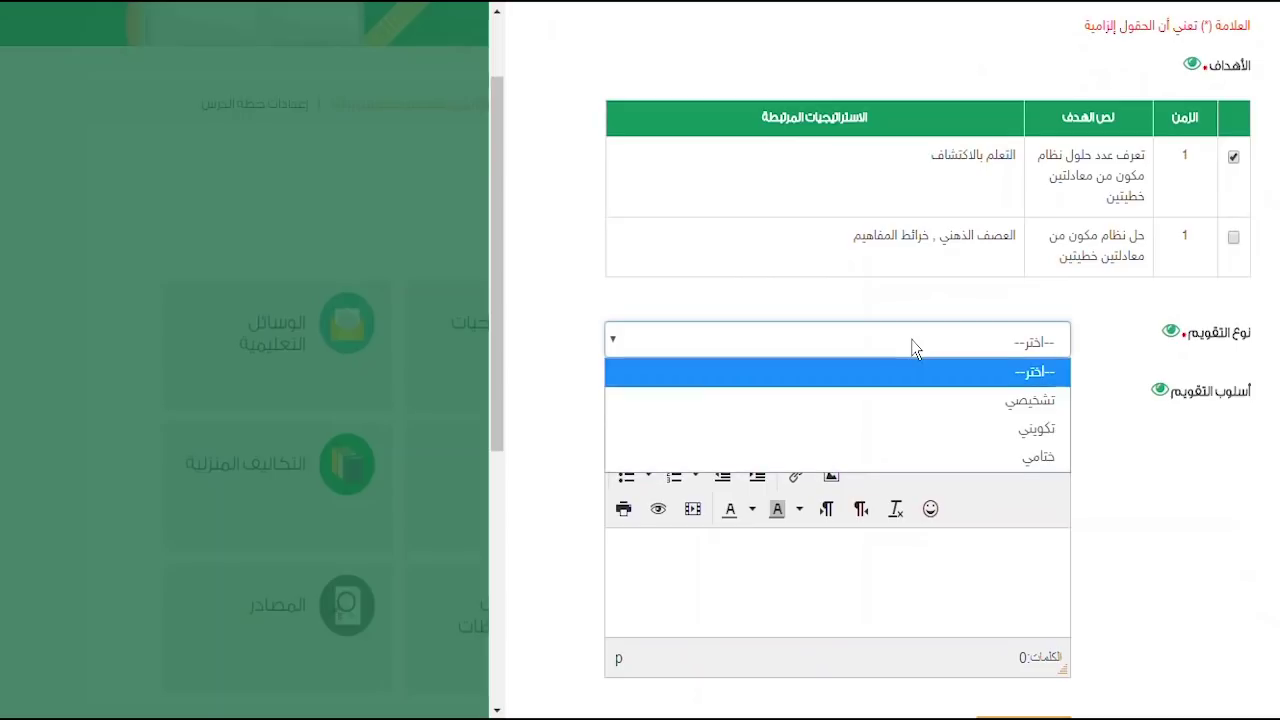
pyautogui.click(1022, 400)
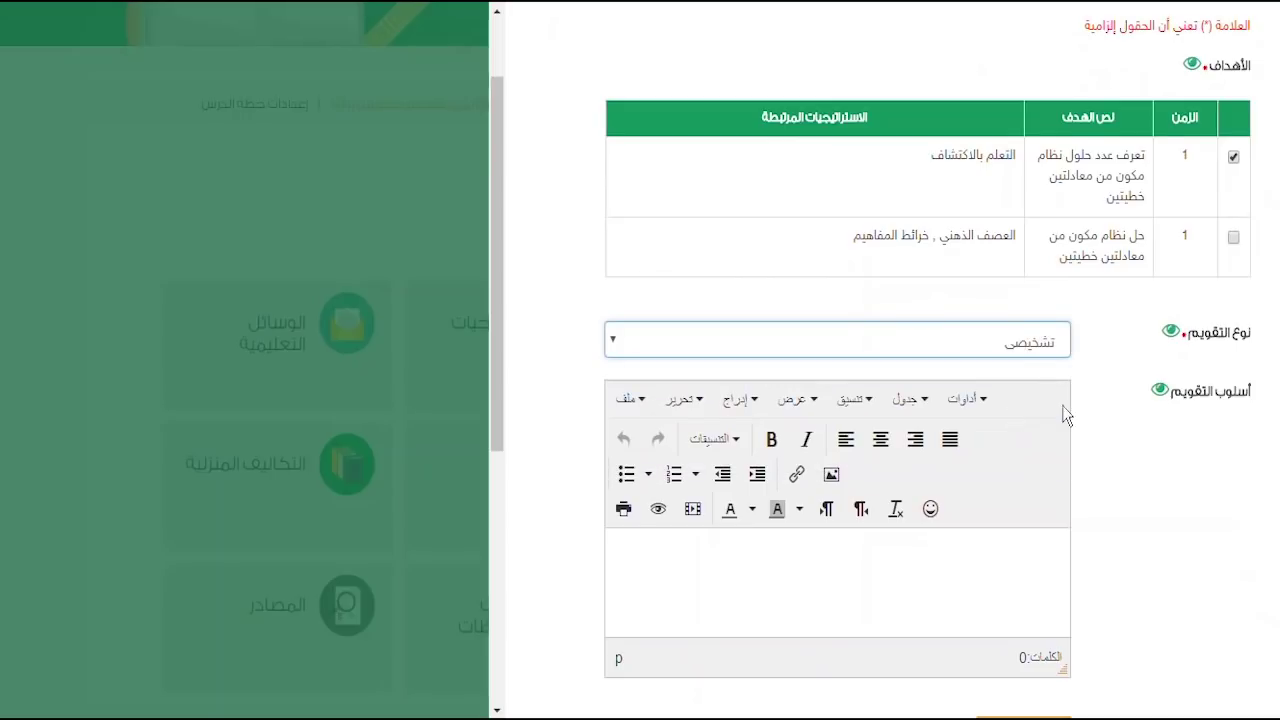
# Enter حل المعادلة التالية: as the assessment method, select lesson question Q24793, and save and close the assessment.
pyautogui.scroll(-1, 1100, 420)
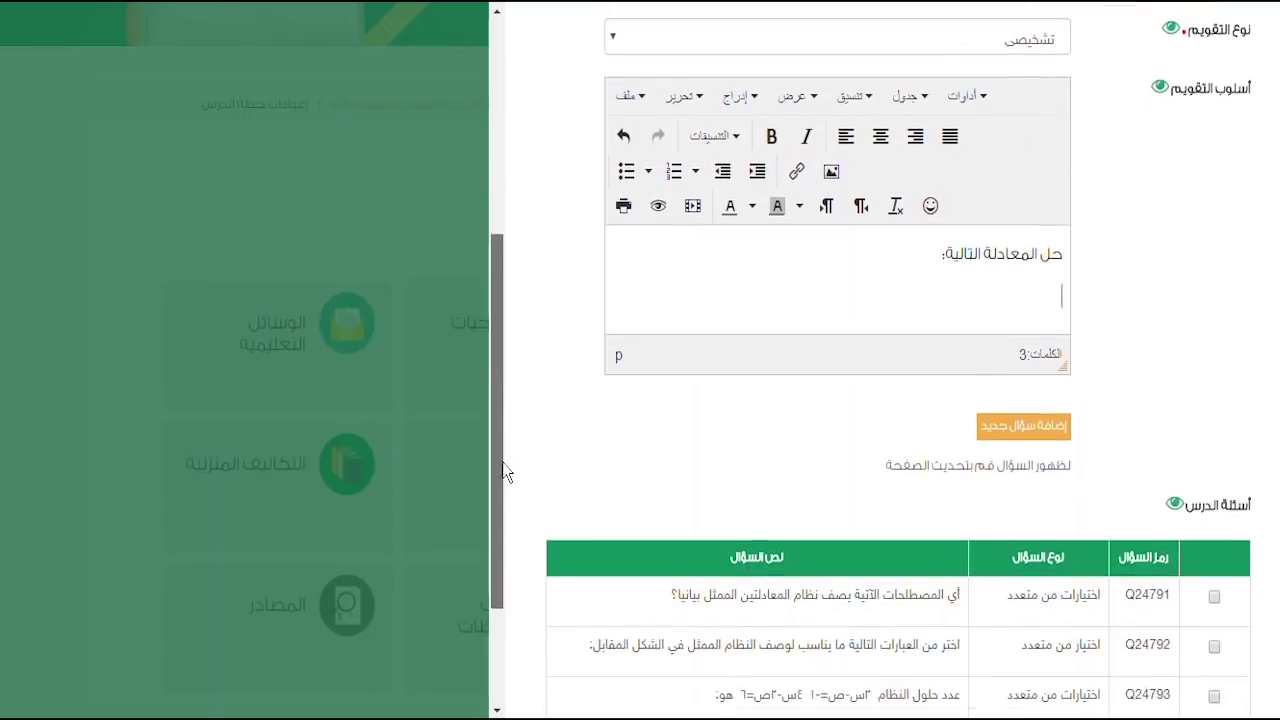
pyautogui.scroll(-1, 502, 480)
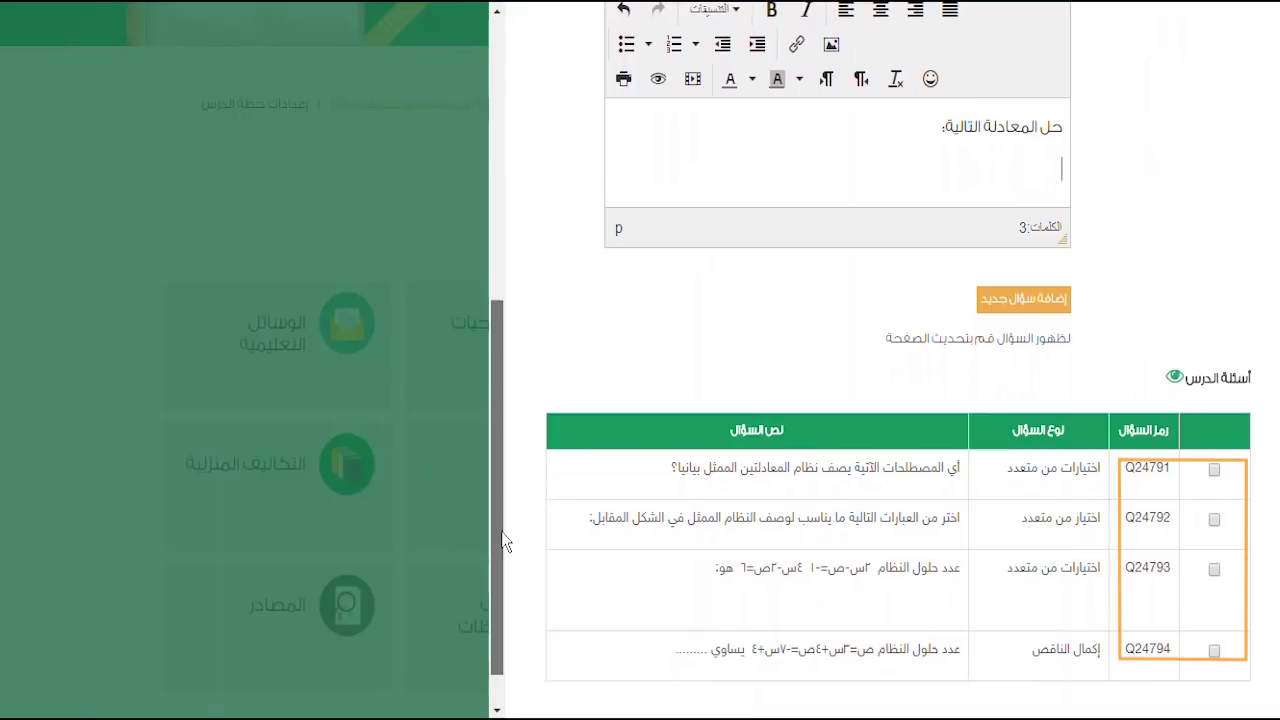
pyautogui.scroll(-1, 503, 545)
pyautogui.click(1088, 566)
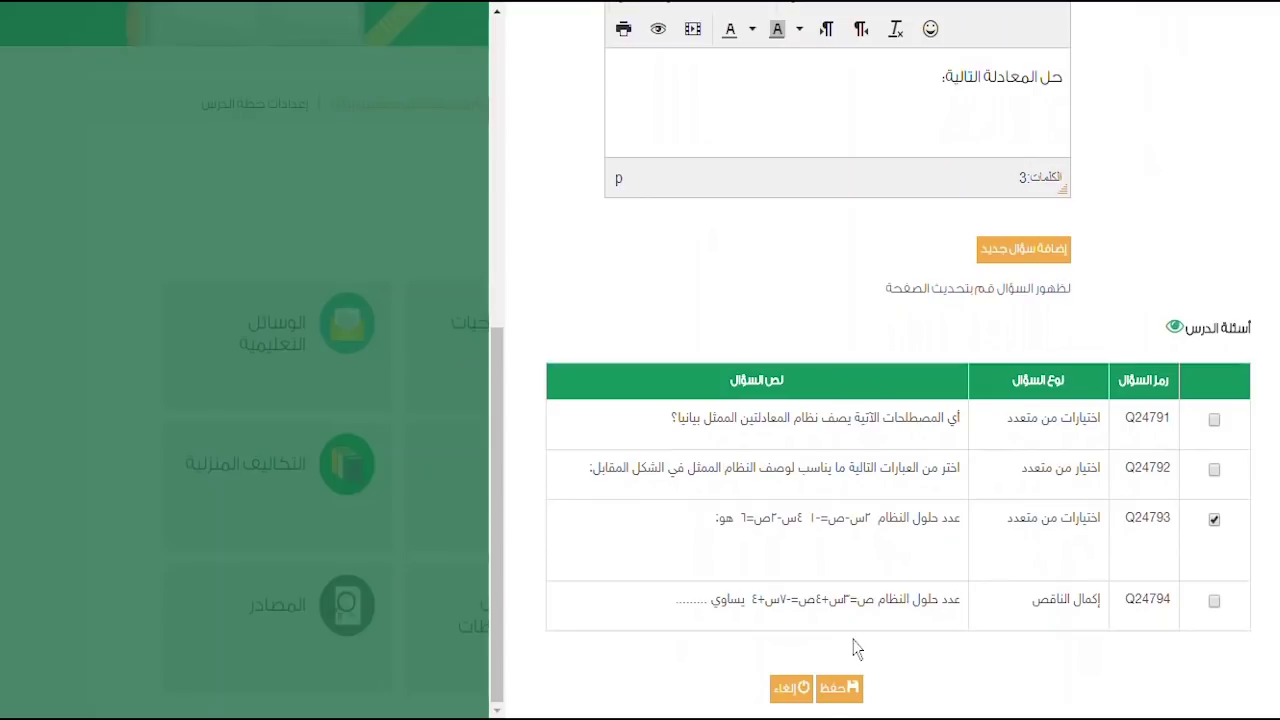
pyautogui.click(838, 688)
pyautogui.click(836, 528)
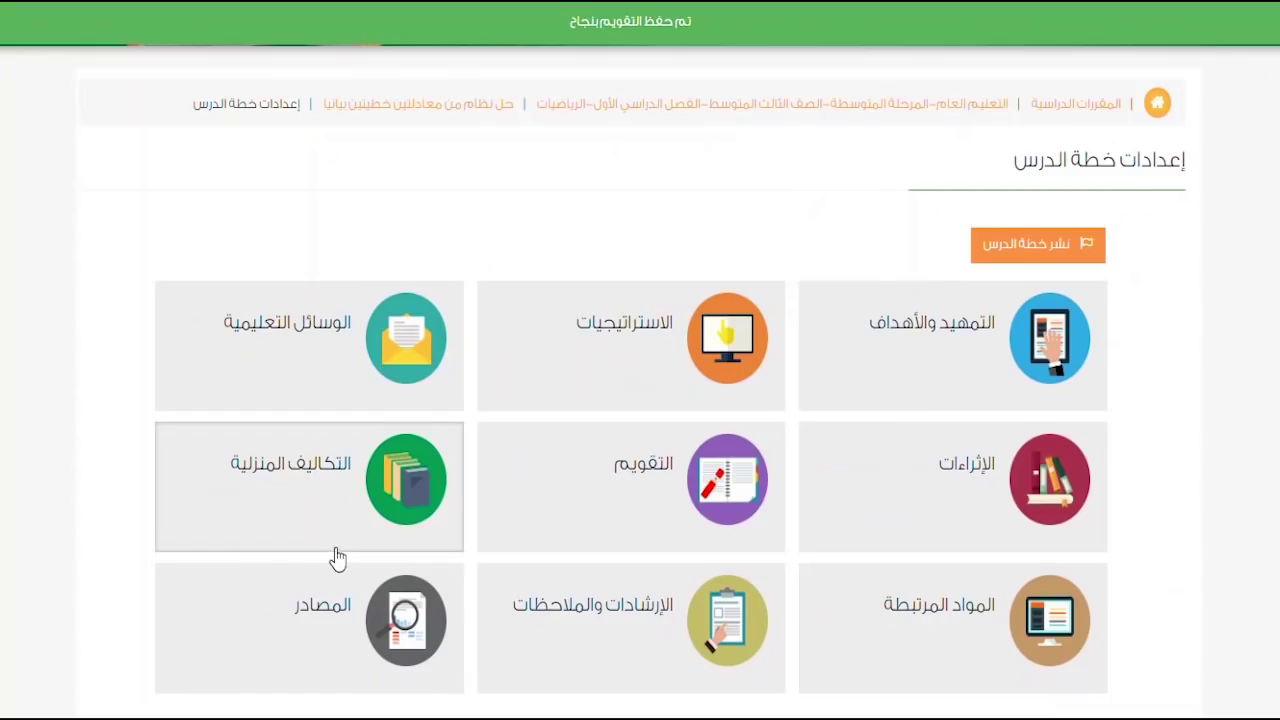
# In التكاليف المنزلية, enter the homework الواجب ص ٢٥ من الكتاب السؤال ٣, add lesson question Q24791, and save and close the section.
pyautogui.click(336, 536)
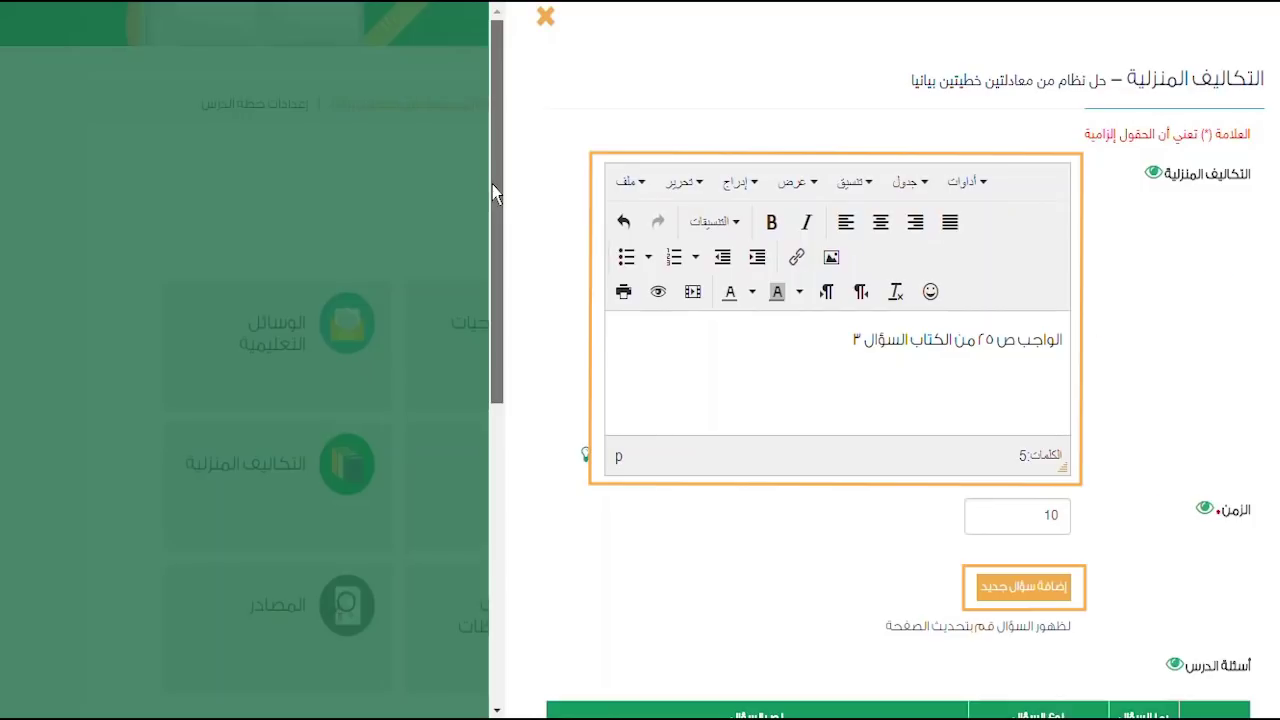
pyautogui.scroll(-1, 492, 262)
pyautogui.moveTo(492, 262); pyautogui.dragTo(516, 449)
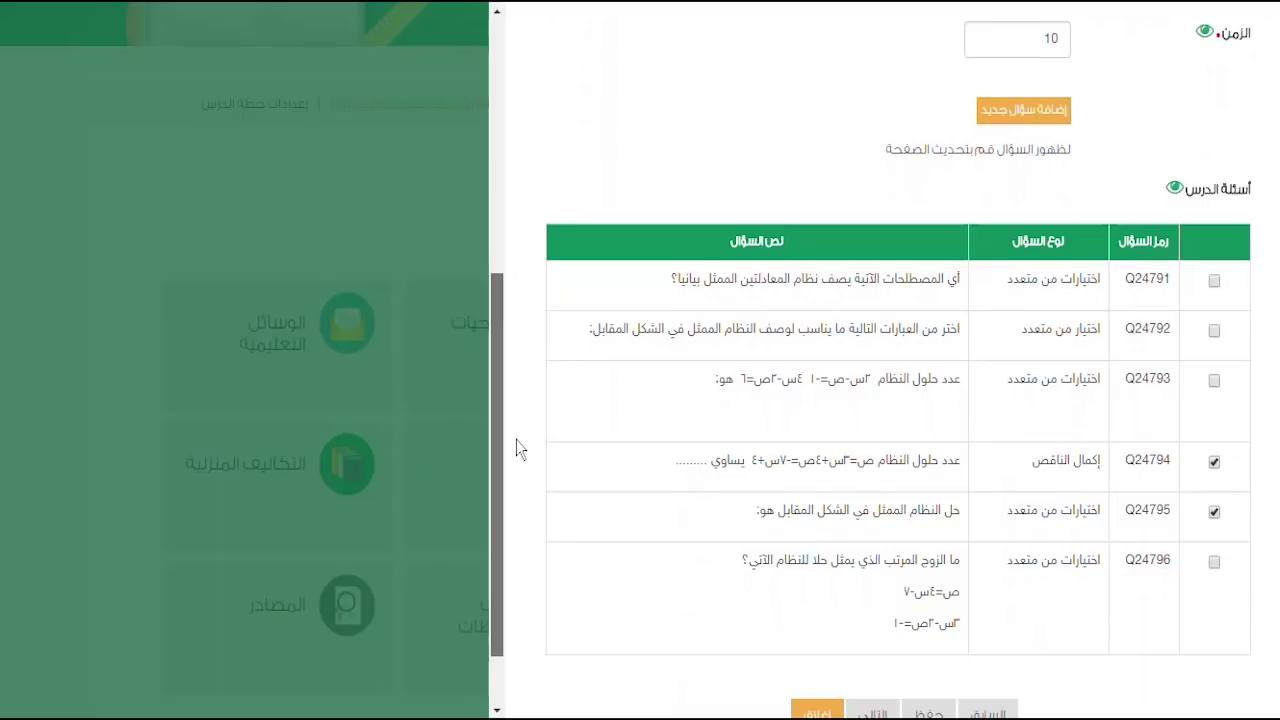
pyautogui.scroll(-1, 516, 439)
pyautogui.click(1214, 267)
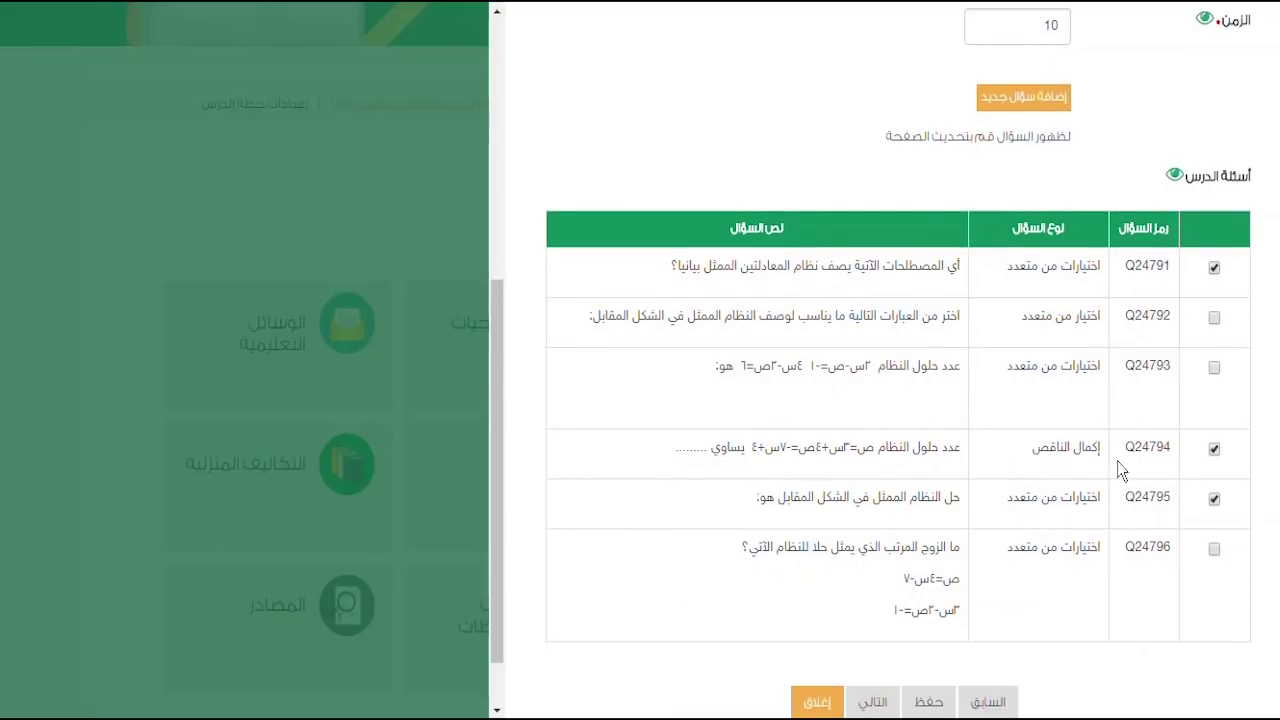
pyautogui.scroll(-1, 970, 615)
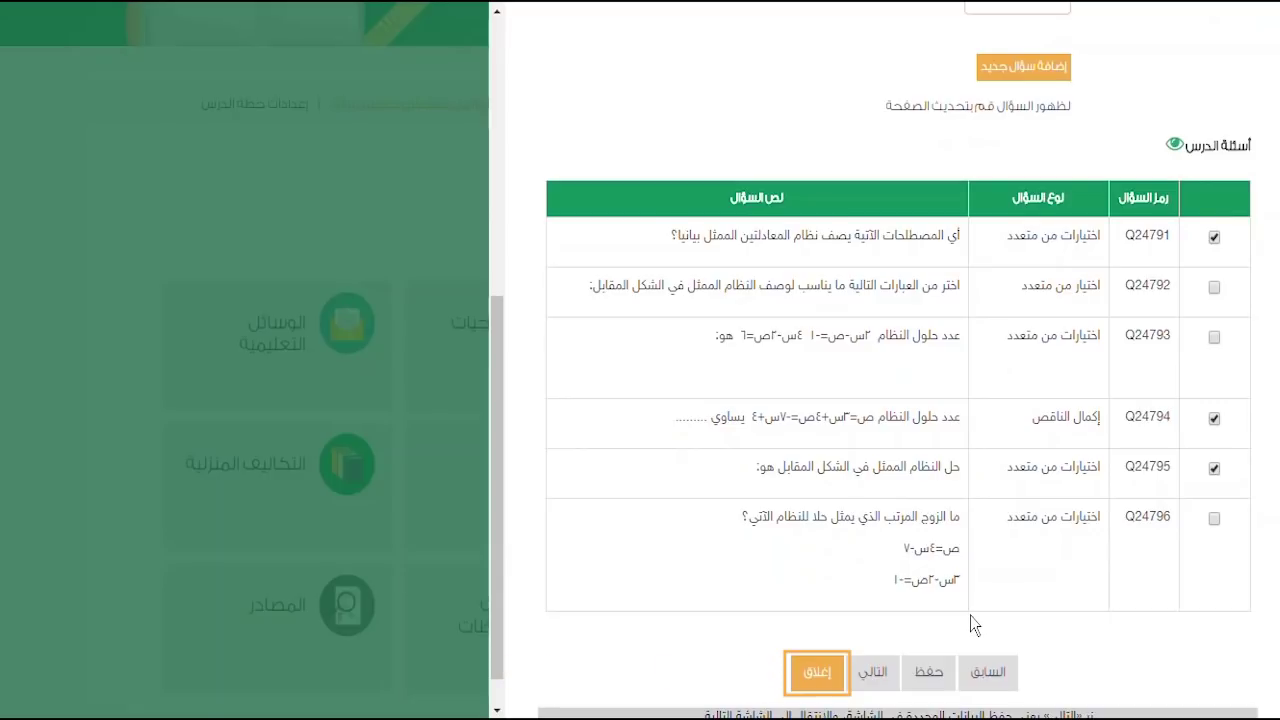
pyautogui.scroll(-1, 970, 615)
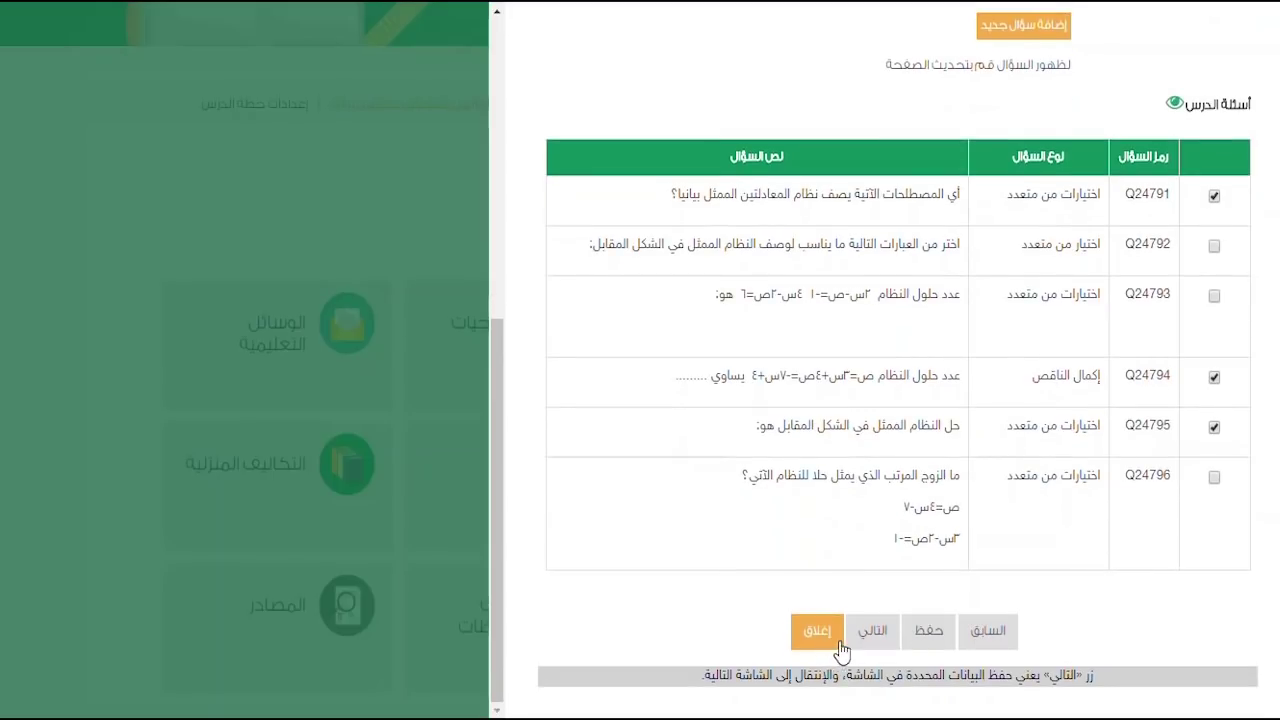
pyautogui.click(929, 632)
pyautogui.click(464, 192)
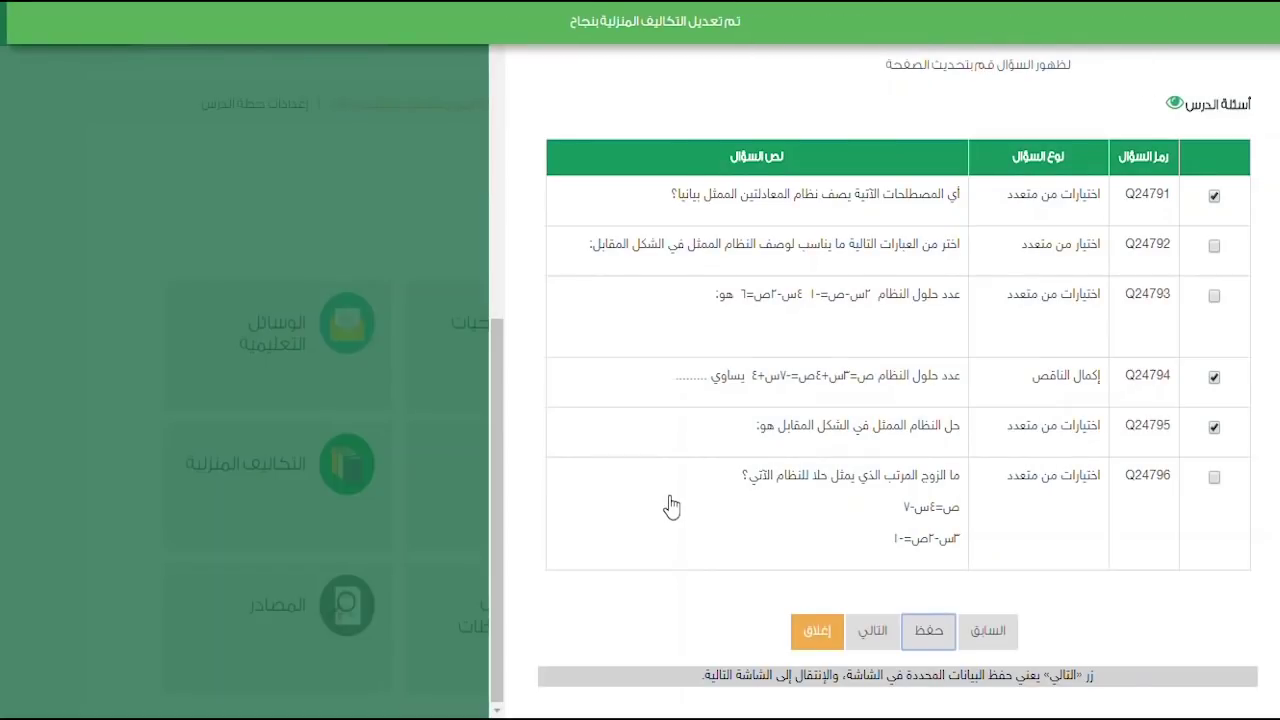
pyautogui.click(816, 630)
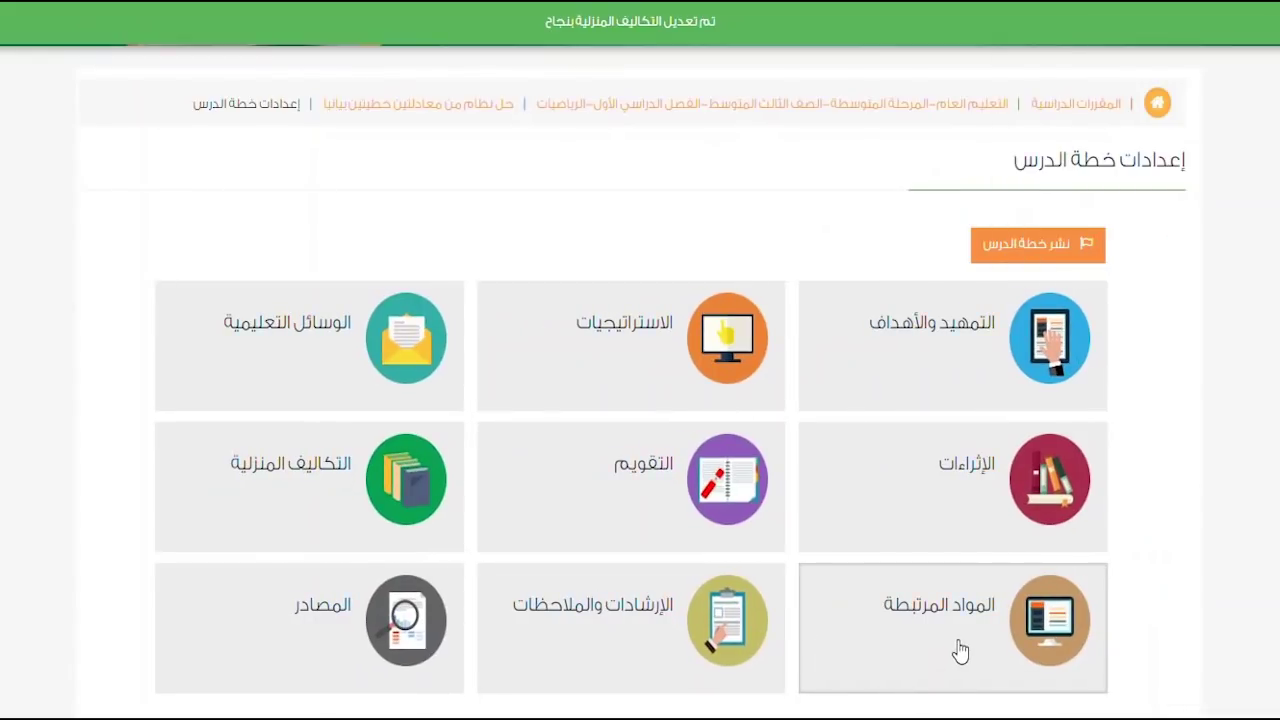
# In المواد المرتبطة, set the lesson path to المرحلة المتوسطة, الصف الأول المتوسط, الفصل الدراسي الثاني, الرياضيات, تطبيقات النسبة المئوية.
pyautogui.click(962, 650)
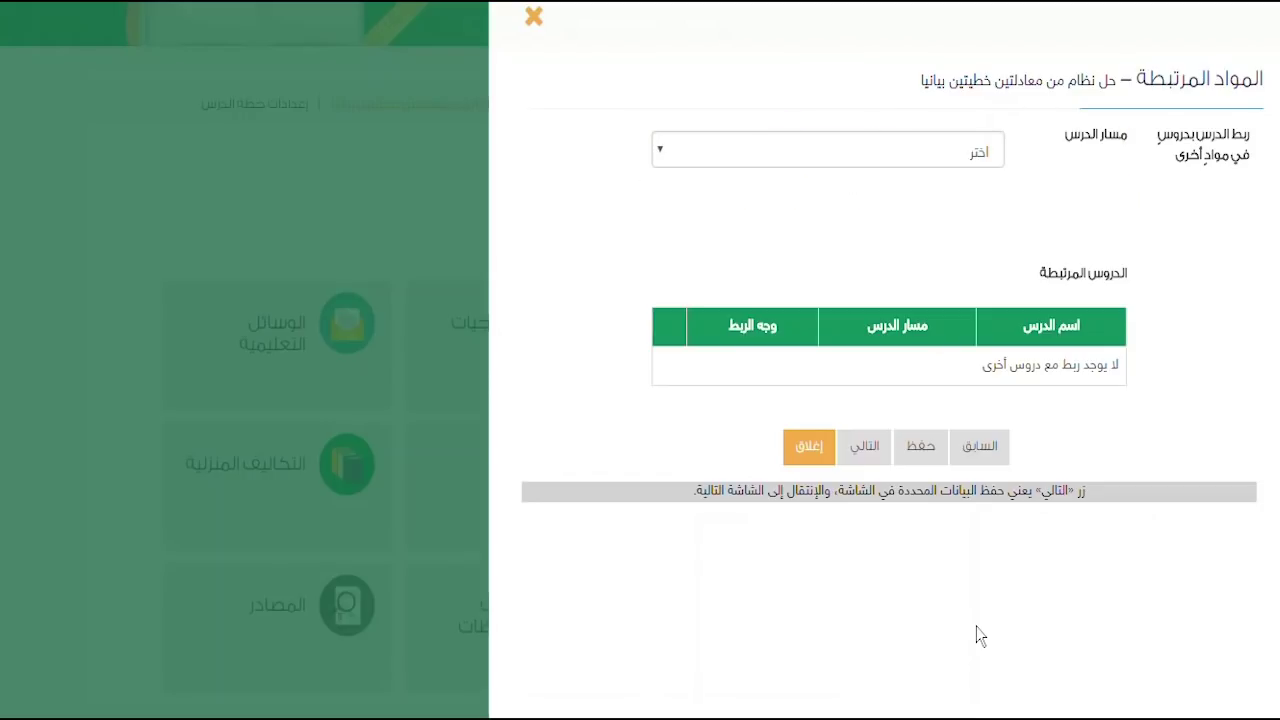
pyautogui.click(948, 151)
pyautogui.click(960, 231)
pyautogui.click(975, 194)
pyautogui.click(960, 251)
pyautogui.click(975, 237)
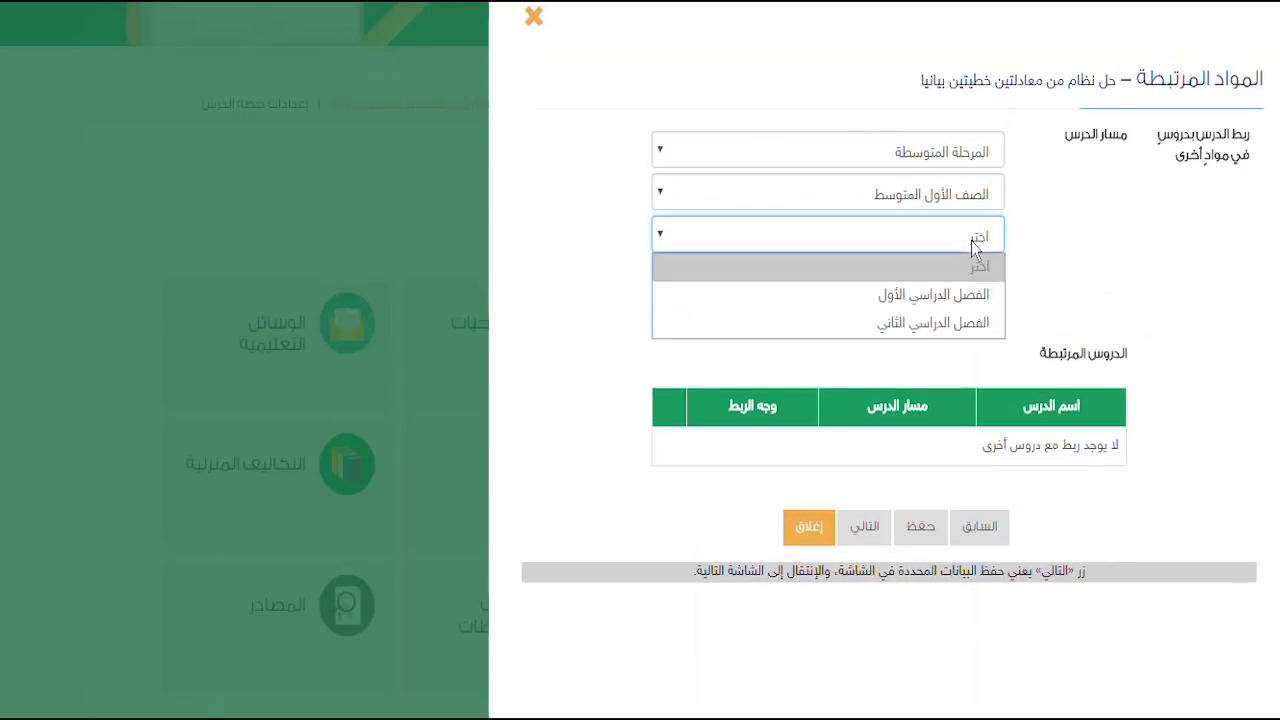
pyautogui.click(940, 322)
pyautogui.click(950, 278)
pyautogui.click(945, 500)
pyautogui.click(947, 319)
pyautogui.click(960, 397)
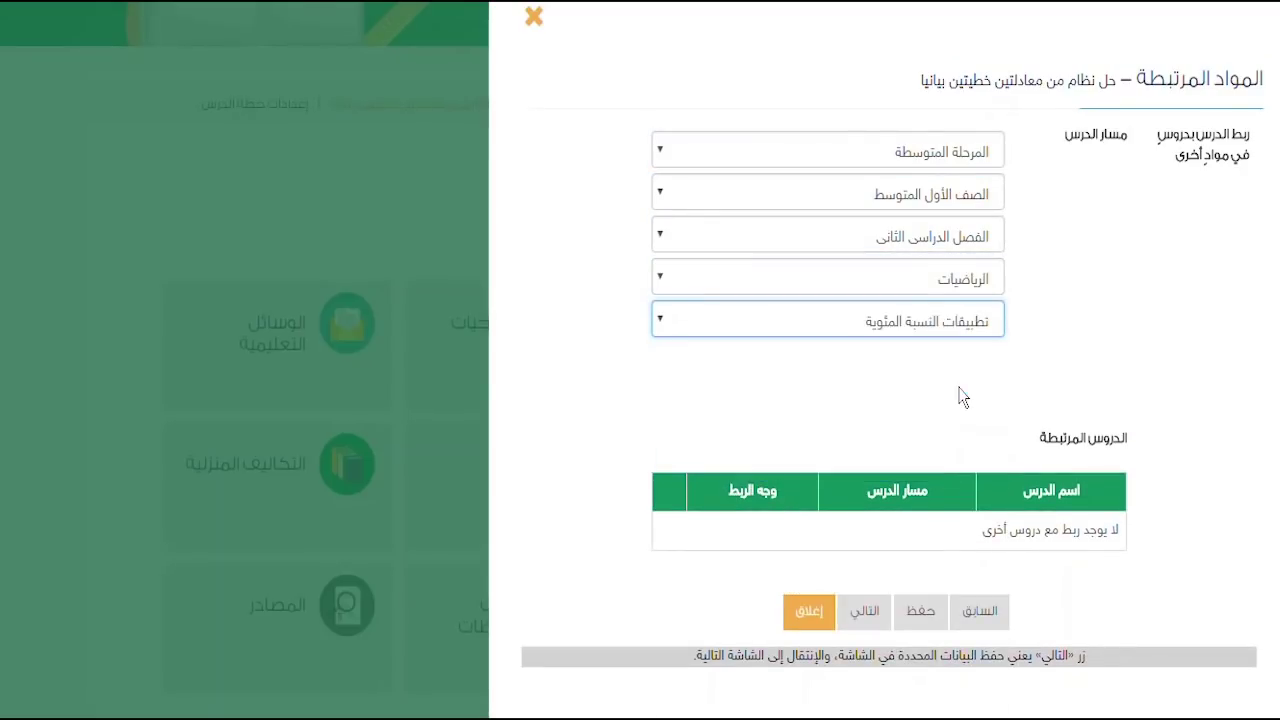
# Link the lesson النسبة المئوية من عدد with the relation طريقة الحل, and save and close the linked subjects.
pyautogui.scroll(-8, 1177, 514)
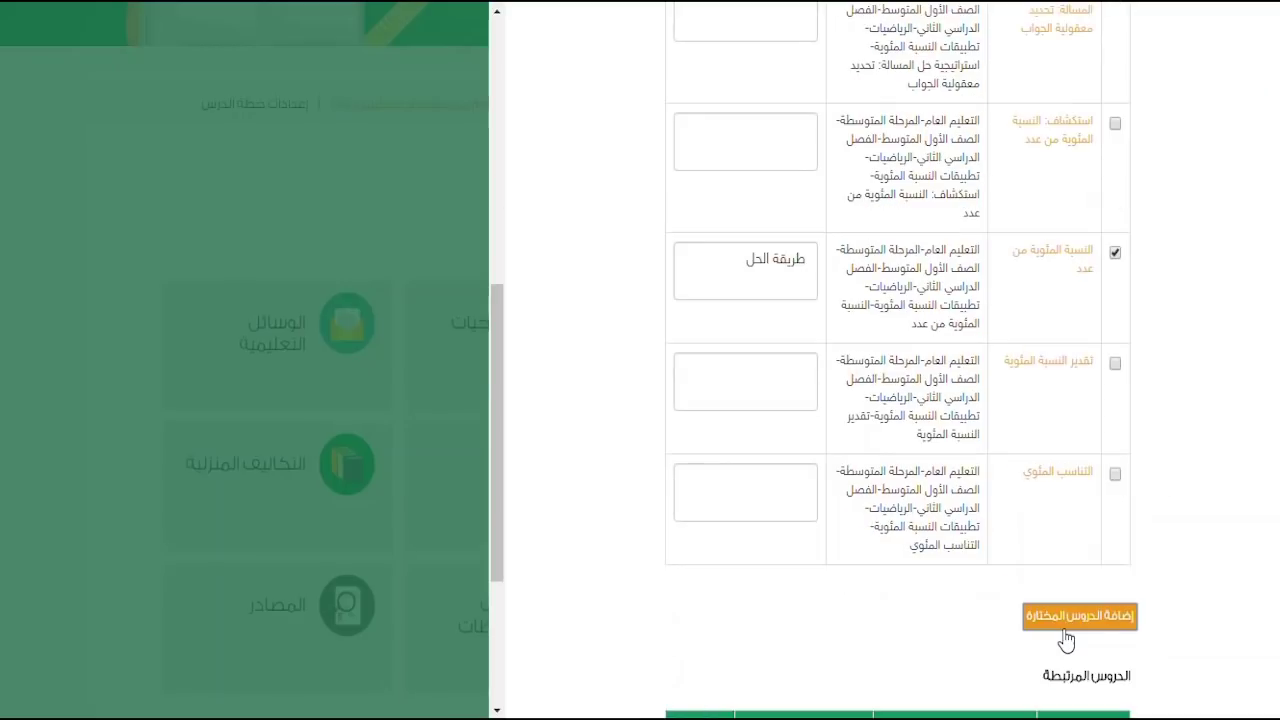
pyautogui.moveTo(500, 386); pyautogui.dragTo(490, 503)
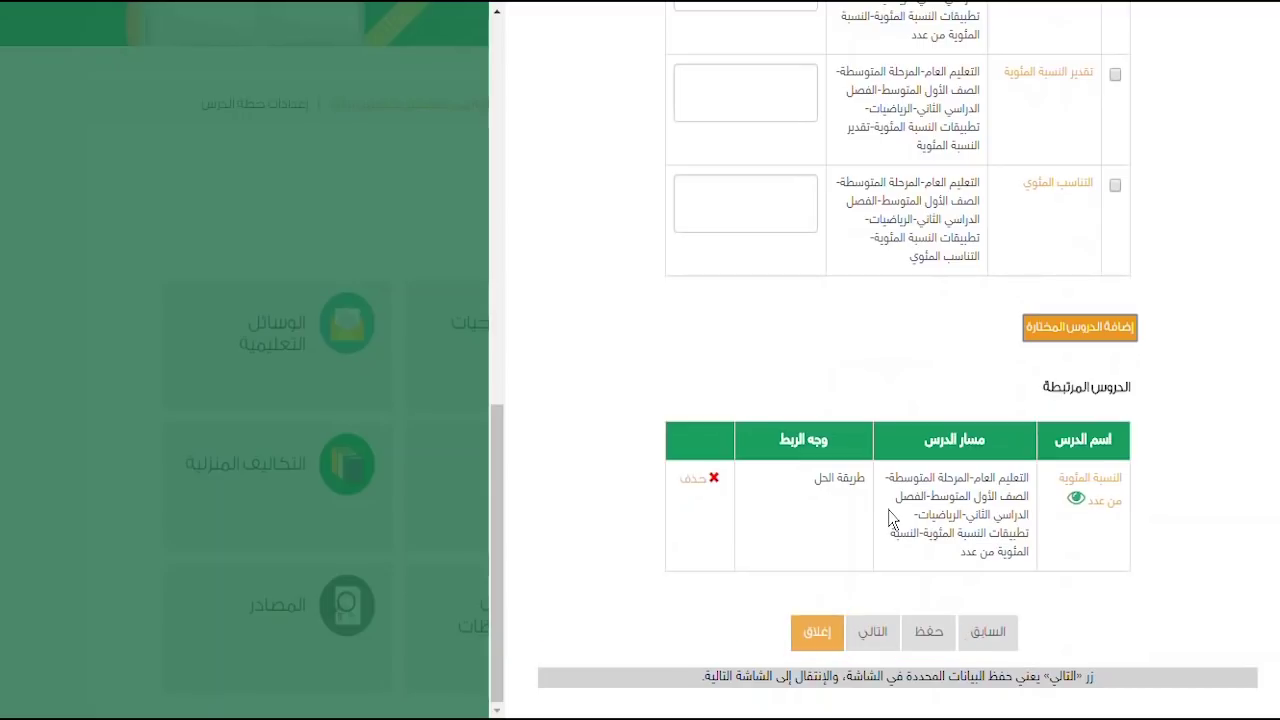
pyautogui.click(935, 638)
pyautogui.click(463, 192)
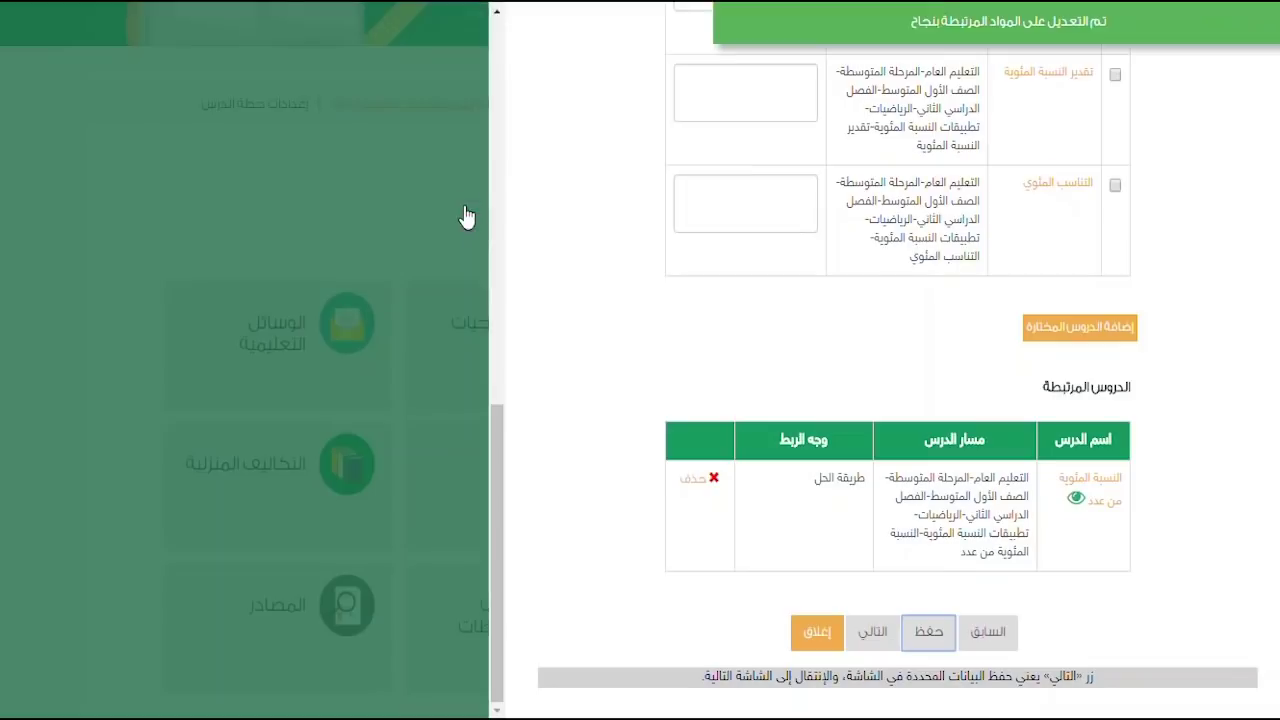
pyautogui.click(840, 628)
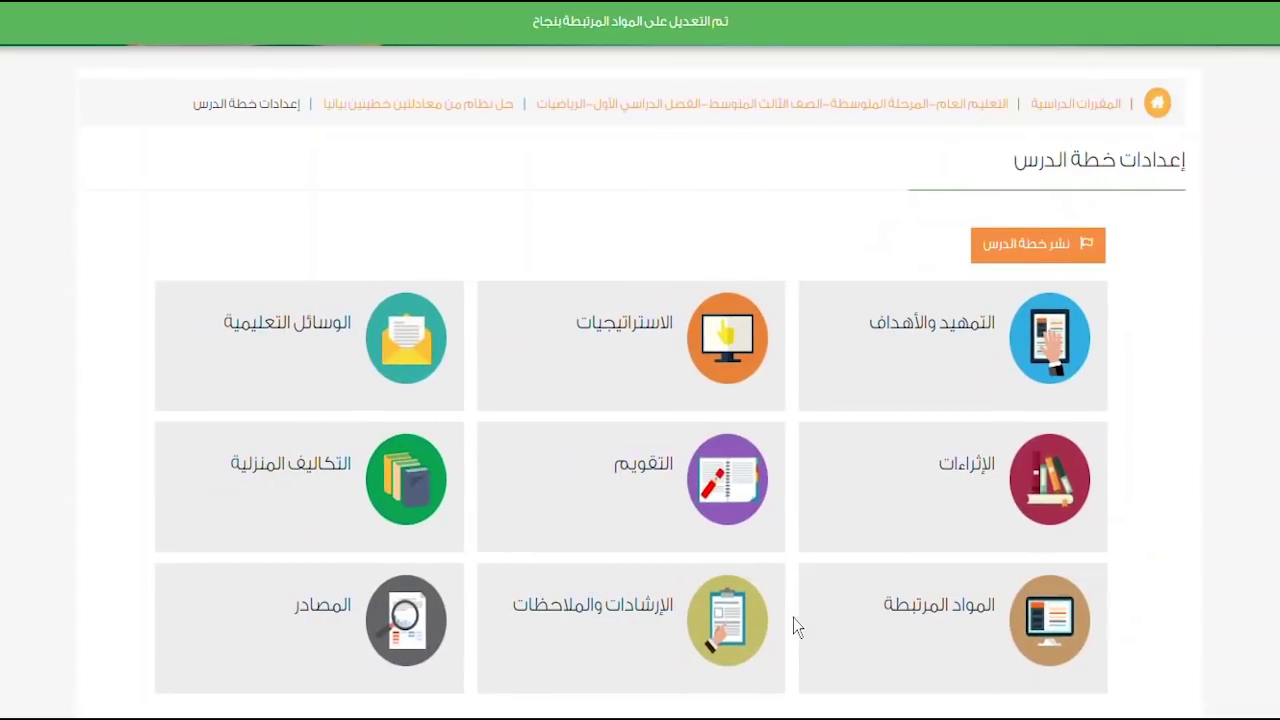
# In الإرشادات والملاحظات, enter نقل المتغيرات والأعداد بنفس الإشارة as the common student error, and save and close the section.
pyautogui.click(588, 652)
pyautogui.click(735, 355)
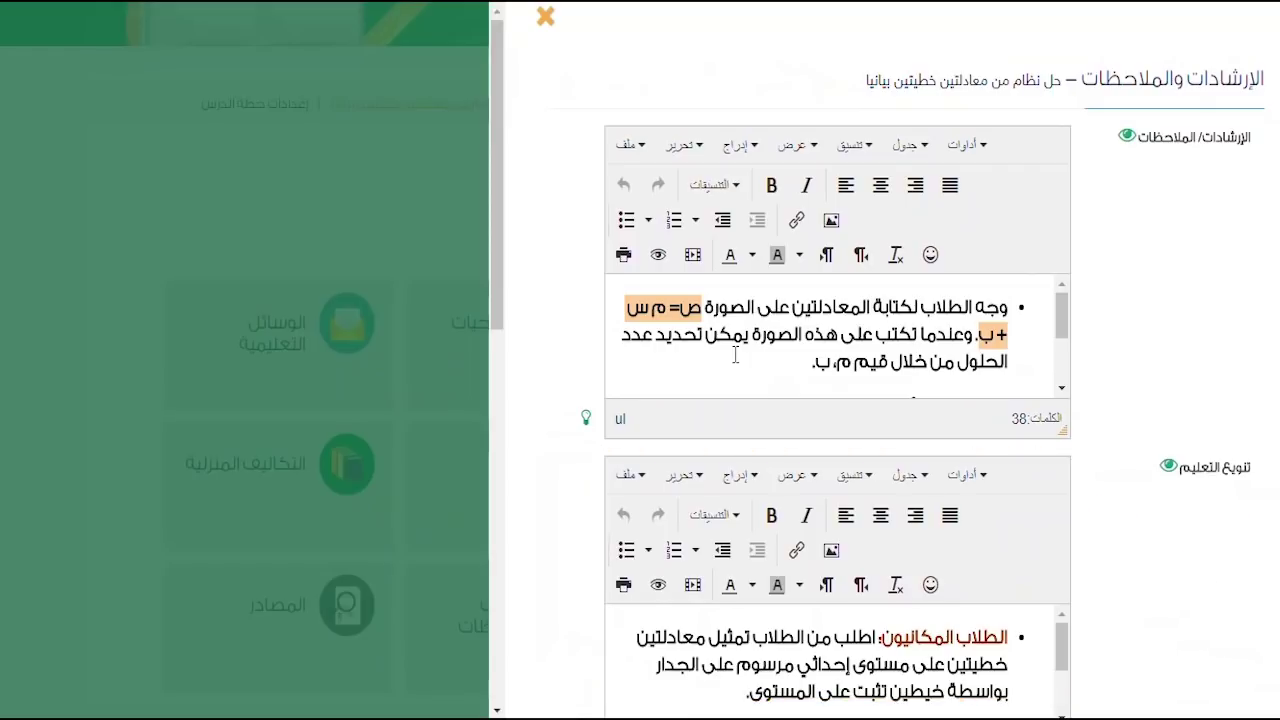
pyautogui.moveTo(1062, 315); pyautogui.dragTo(1069, 364)
pyautogui.moveTo(492, 300); pyautogui.dragTo(486, 596)
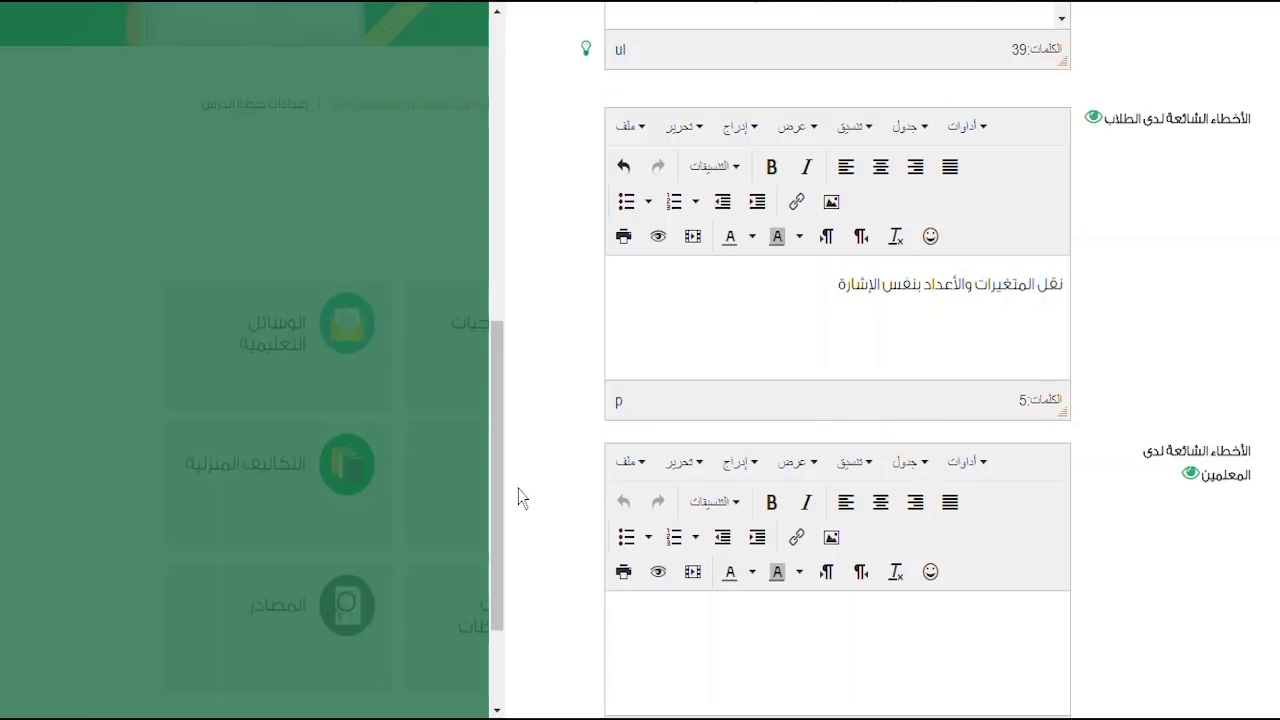
pyautogui.moveTo(498, 443); pyautogui.dragTo(480, 563)
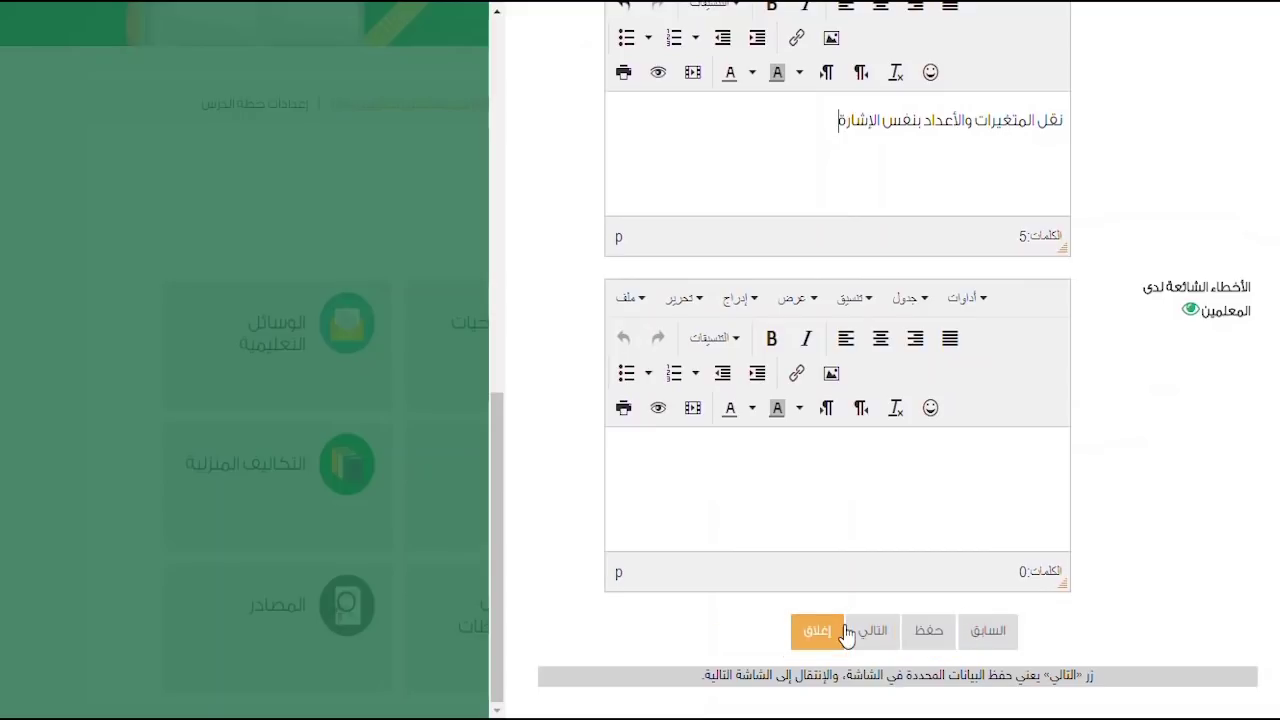
pyautogui.click(929, 638)
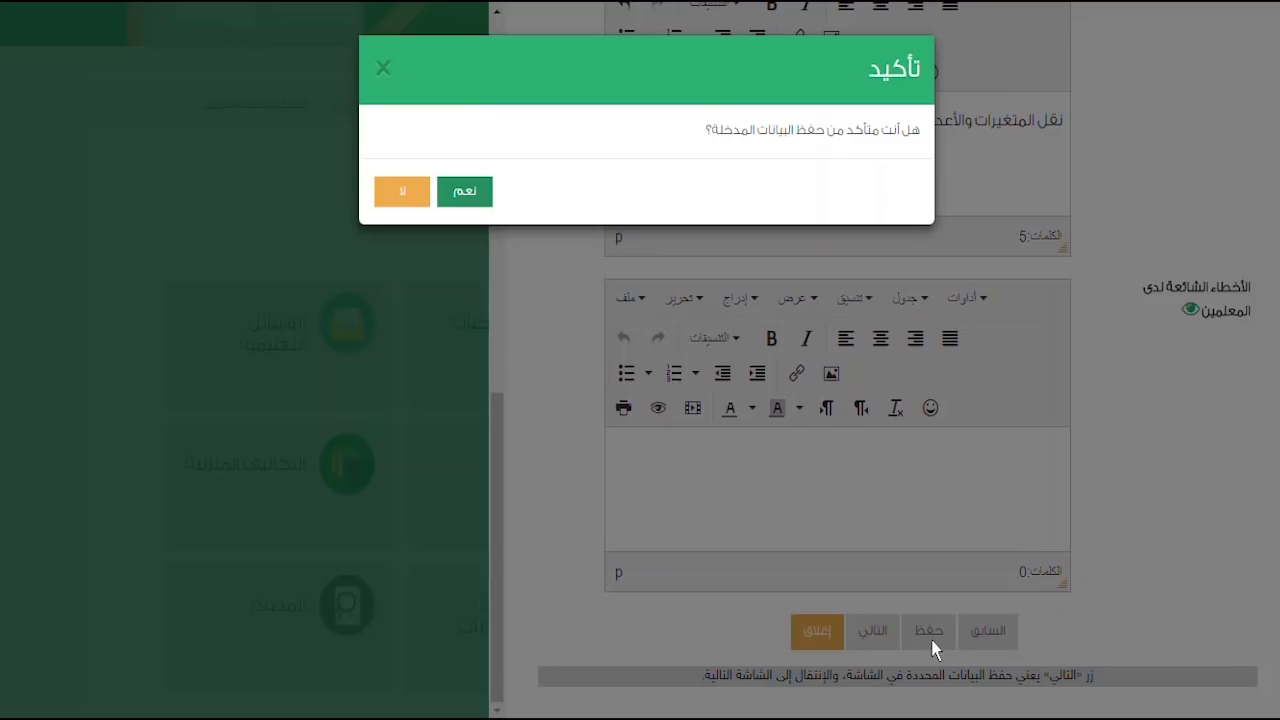
pyautogui.click(476, 198)
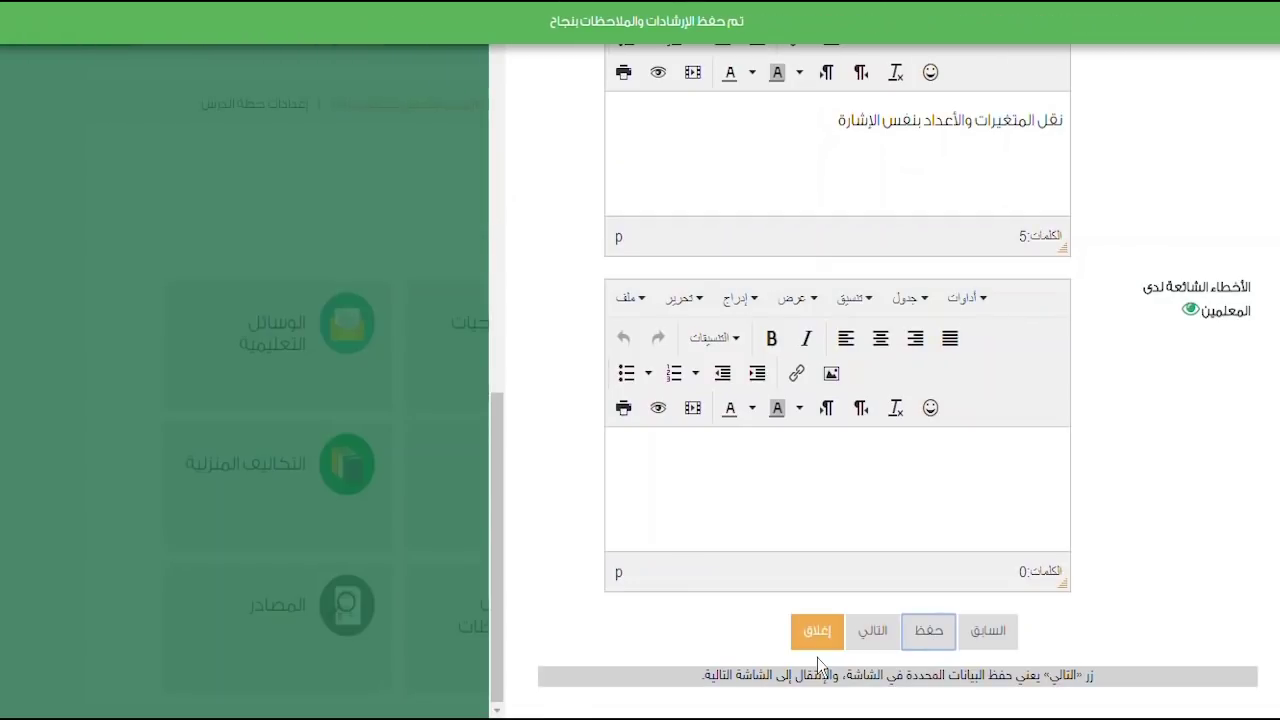
pyautogui.click(817, 638)
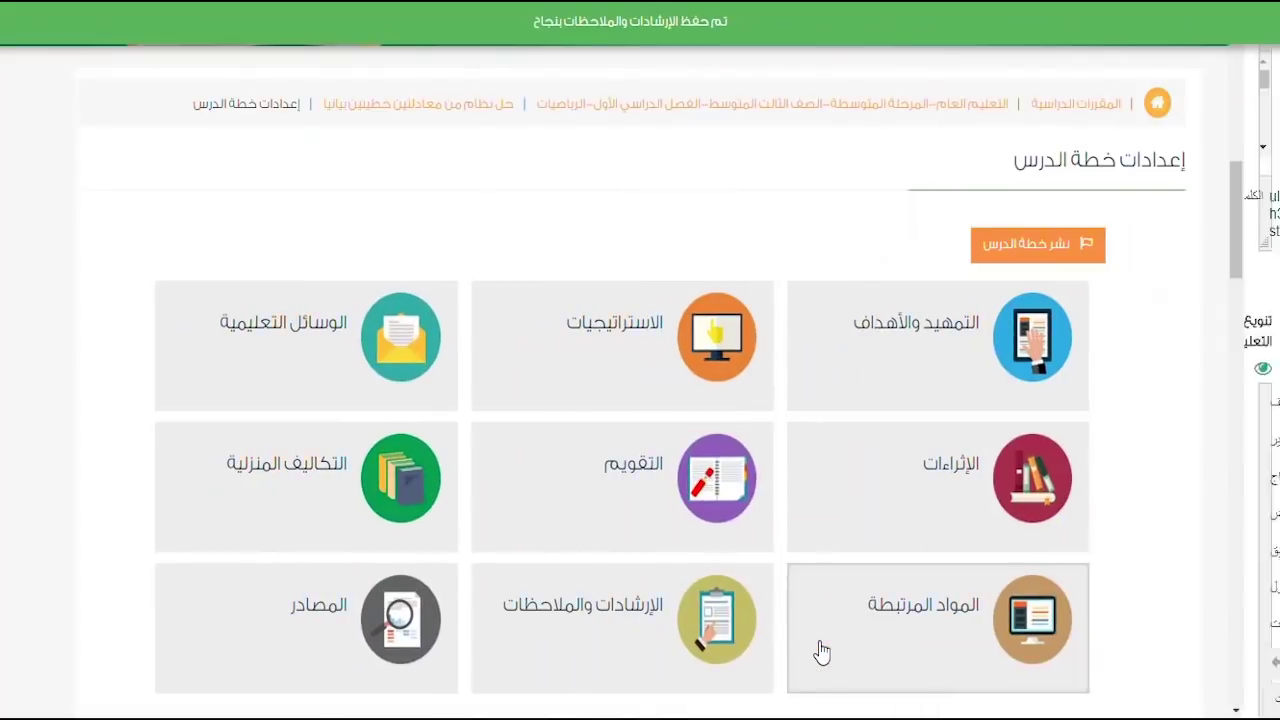
# Append بوابة عين التعليمية and iEN.edu.sa to the lesson's المصادر, and save and close the section.
pyautogui.click(335, 658)
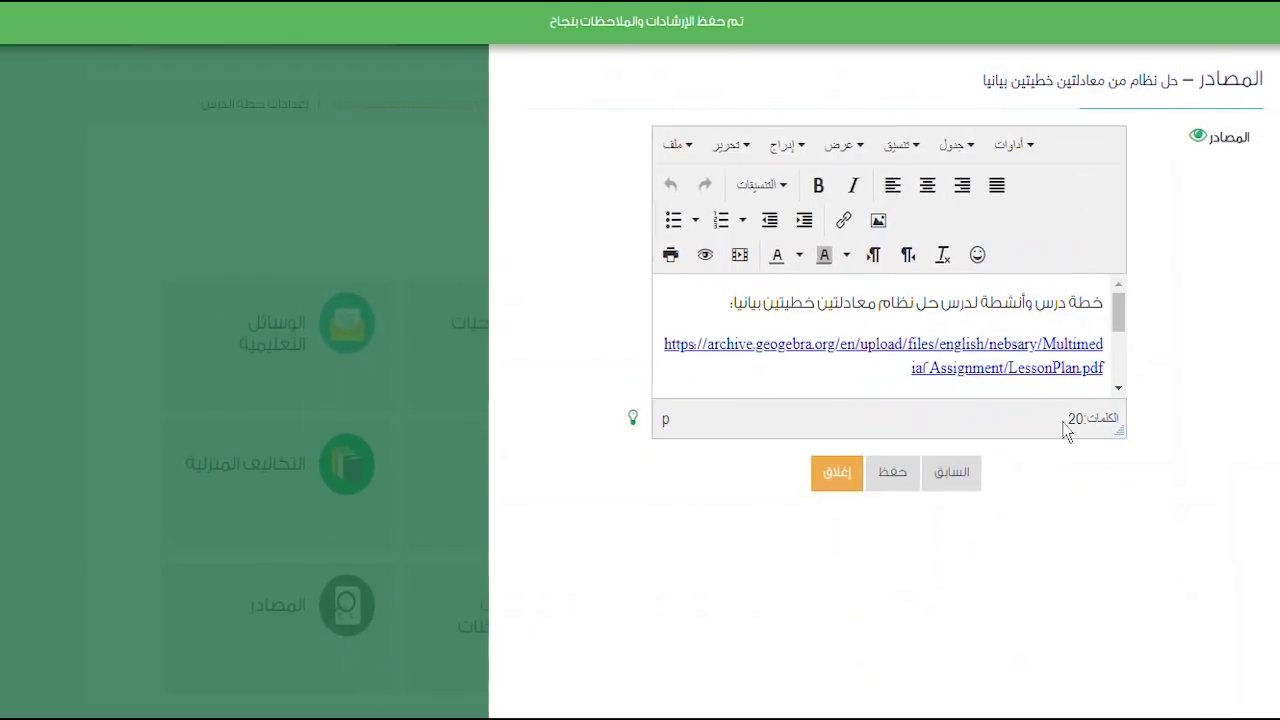
pyautogui.scroll(-5, 1108, 335)
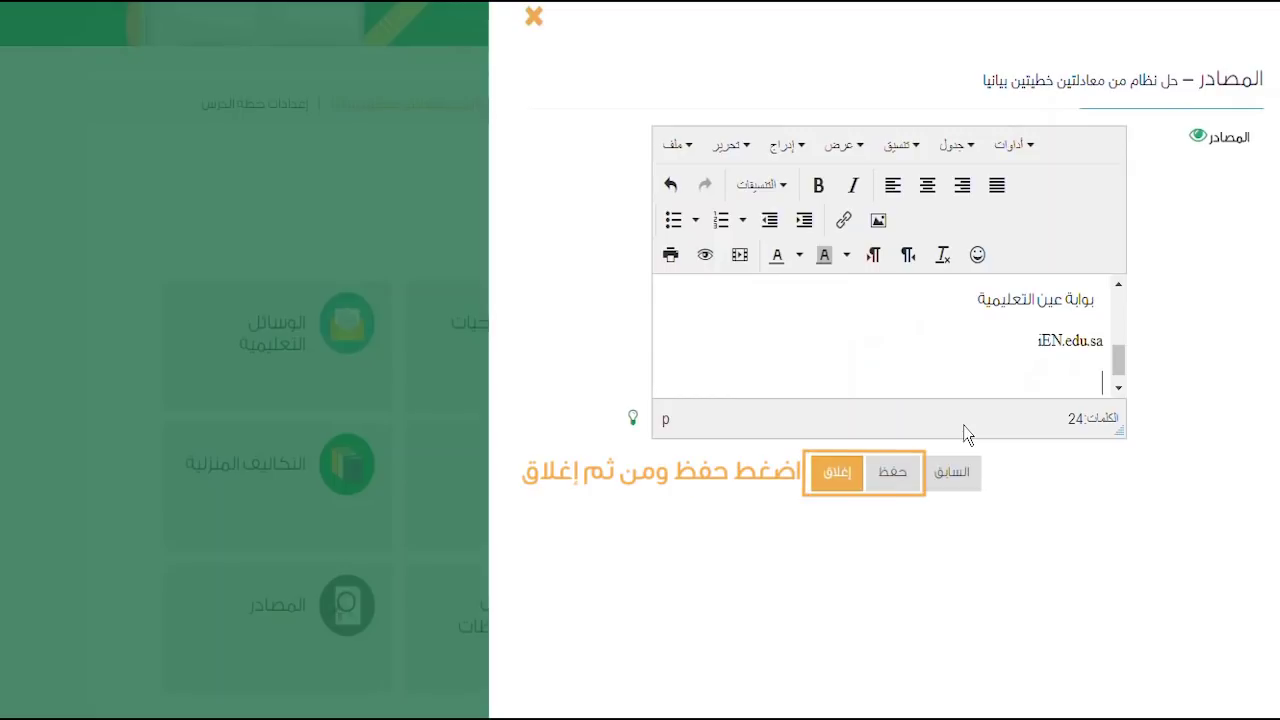
pyautogui.click(875, 486)
pyautogui.click(464, 192)
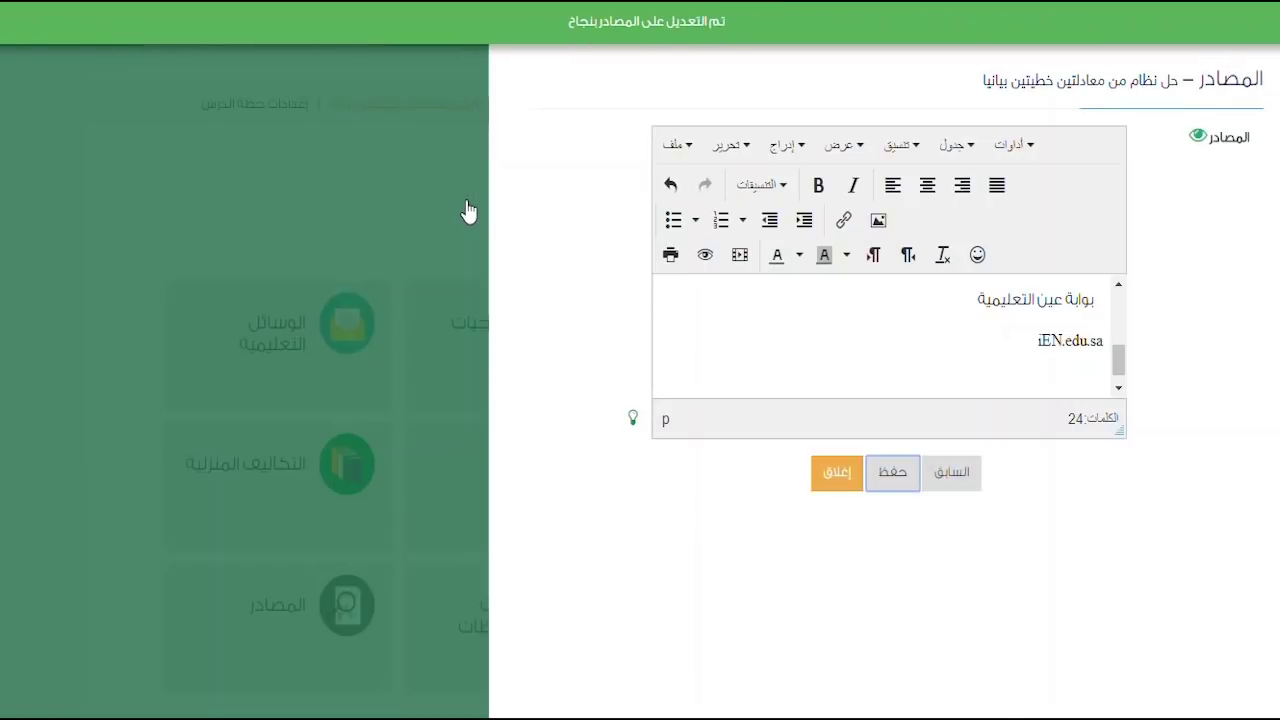
pyautogui.click(833, 474)
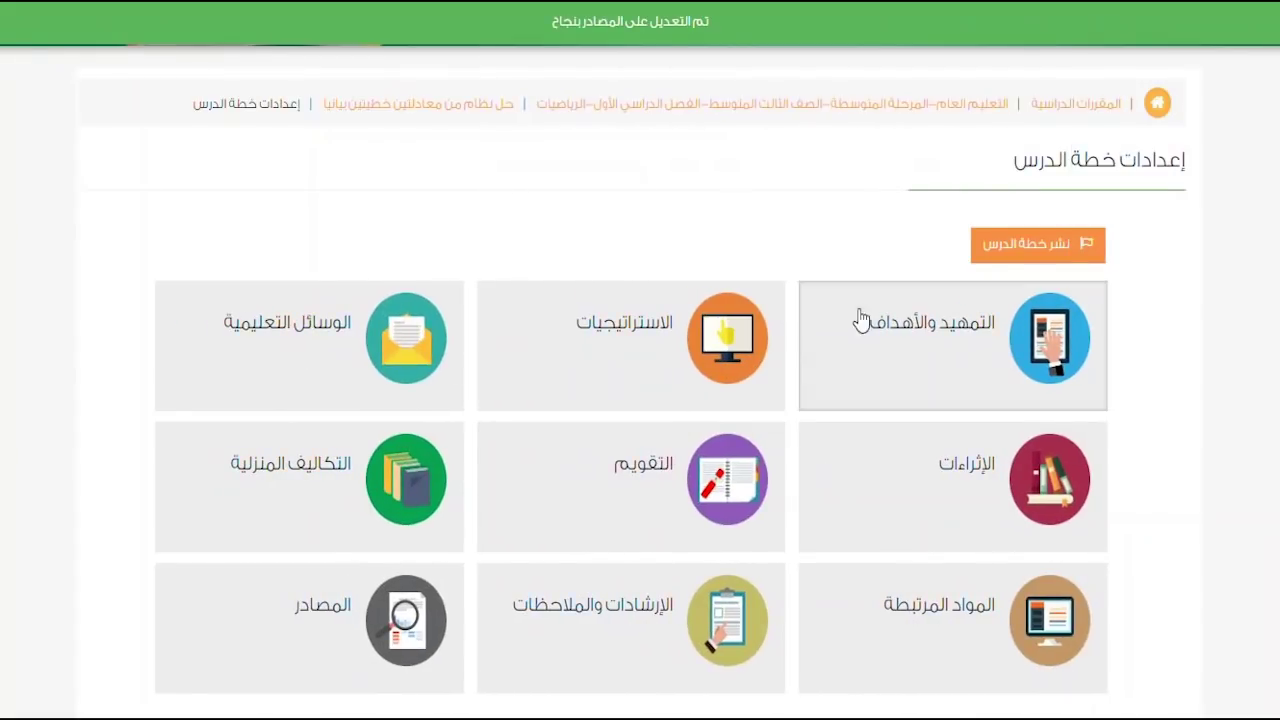
# Exclude الإستراتيجيات, الوسائل التعليمية, المواد المرتبطة, الإرشادات والملاحظات and المصادر from the classroom display settings and save them.
pyautogui.scroll(-4, 860, 320)
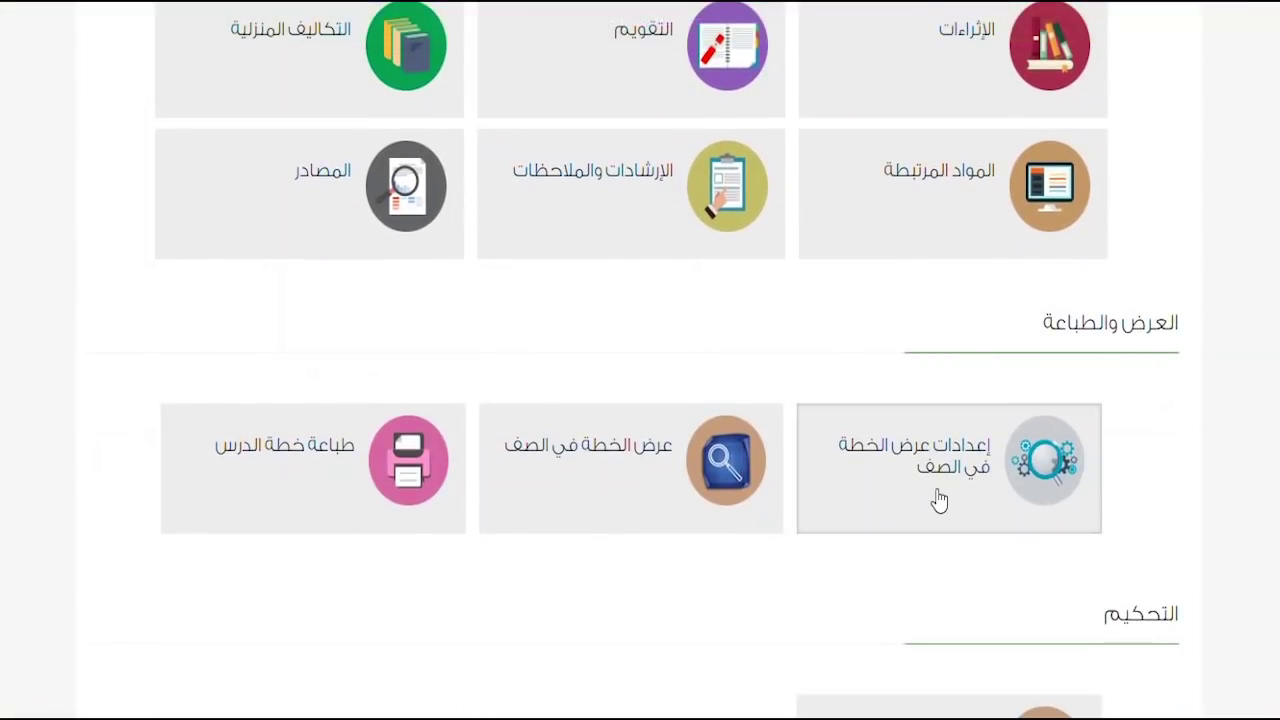
pyautogui.click(938, 500)
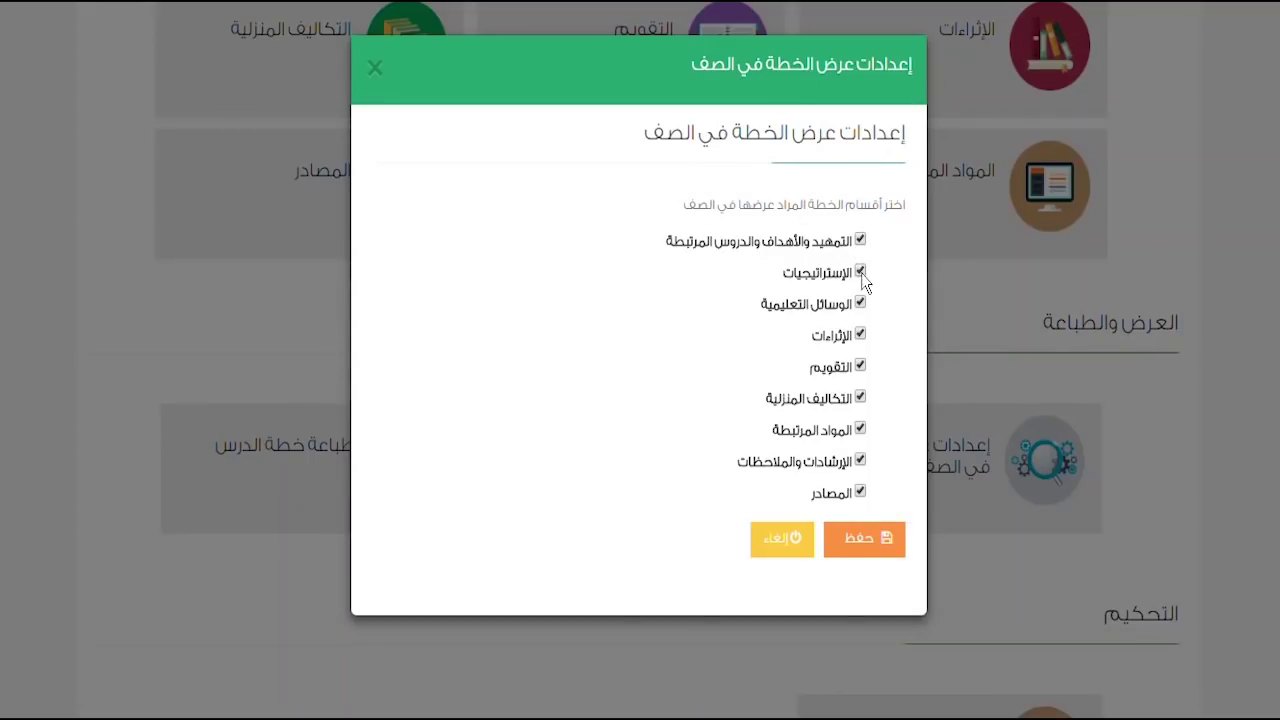
pyautogui.click(862, 303)
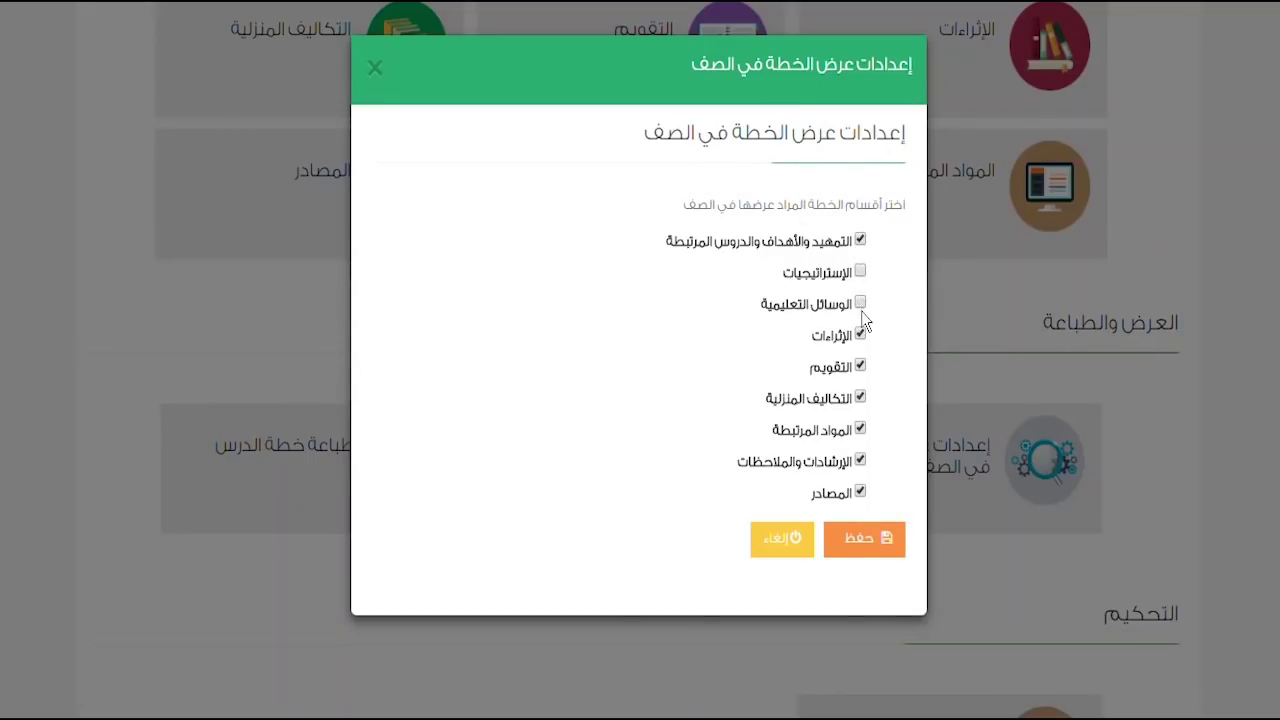
pyautogui.click(861, 430)
pyautogui.click(861, 461)
pyautogui.click(861, 492)
pyautogui.click(858, 538)
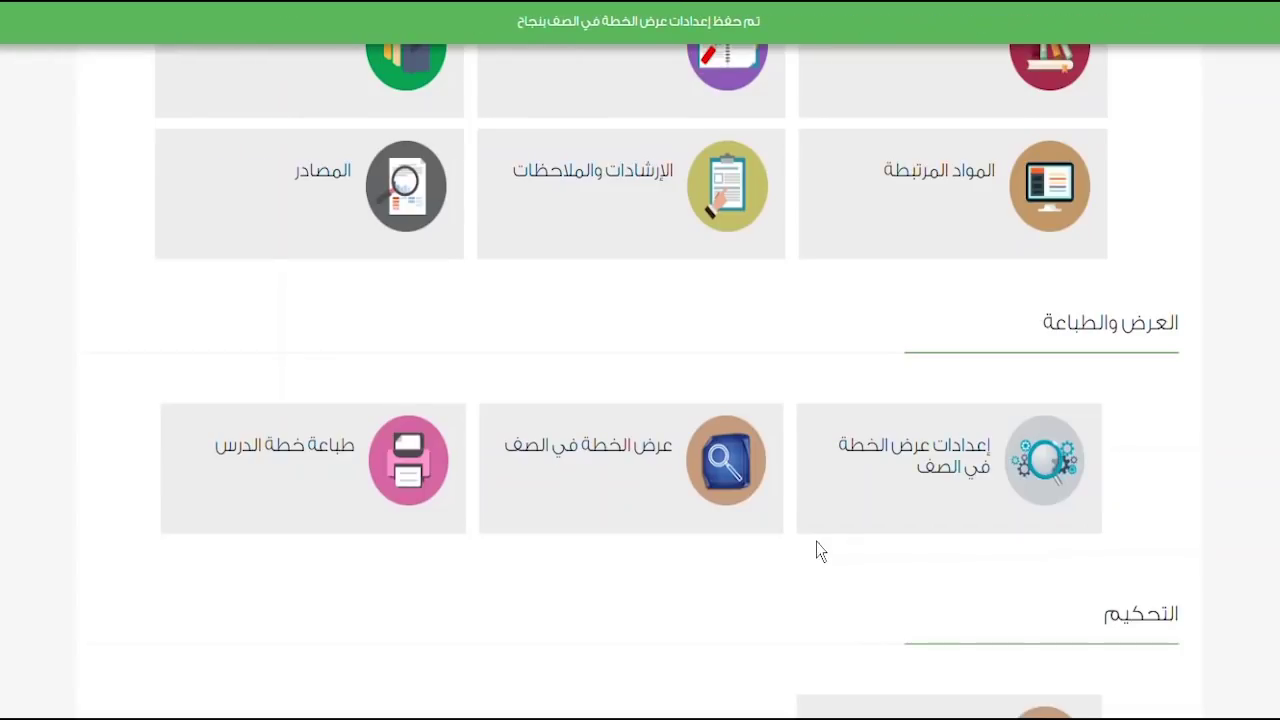
# Page through the plan's classroom display, and open the printable version of the lesson plan.
pyautogui.scroll(-2, 816, 541)
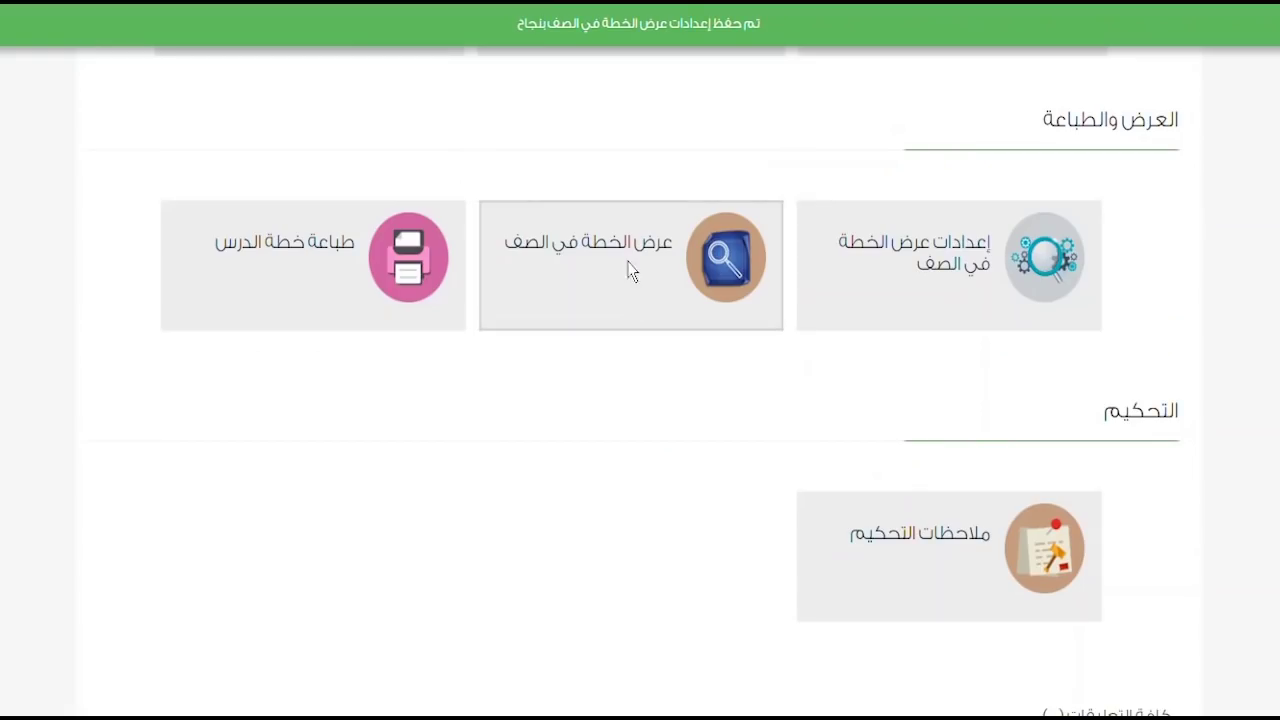
pyautogui.click(629, 272)
pyautogui.click(46, 268)
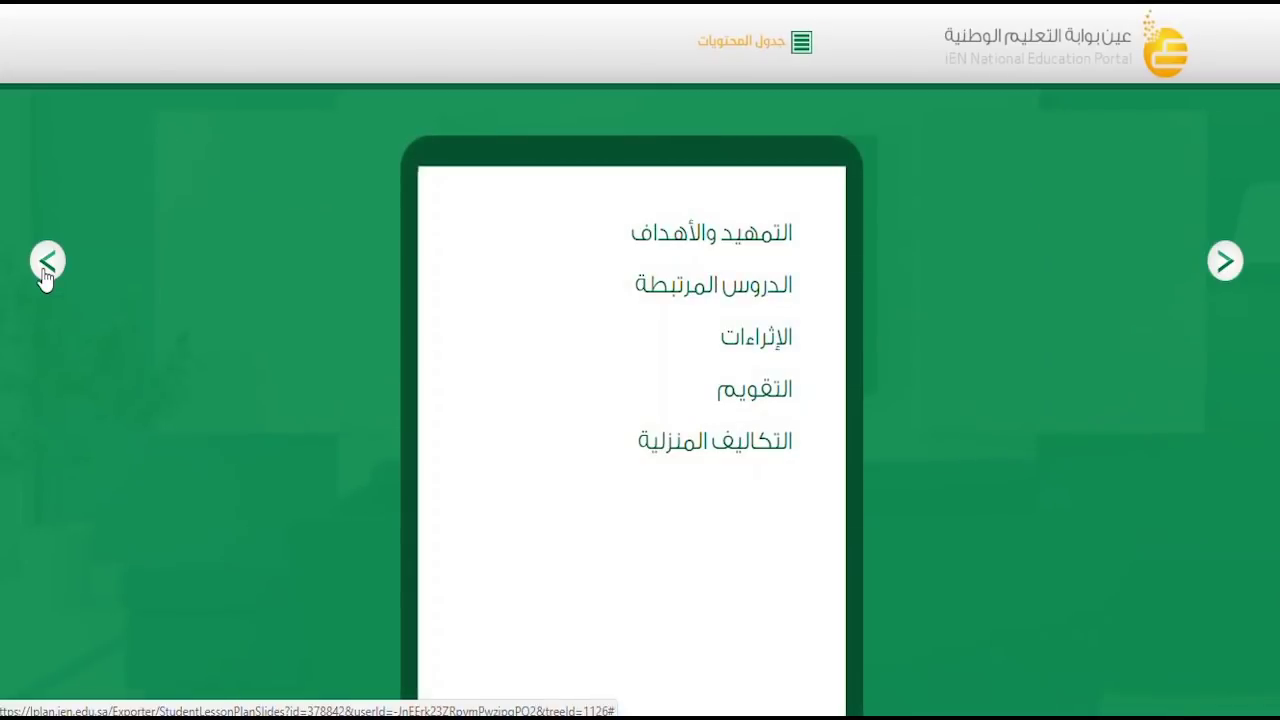
pyautogui.click(45, 272)
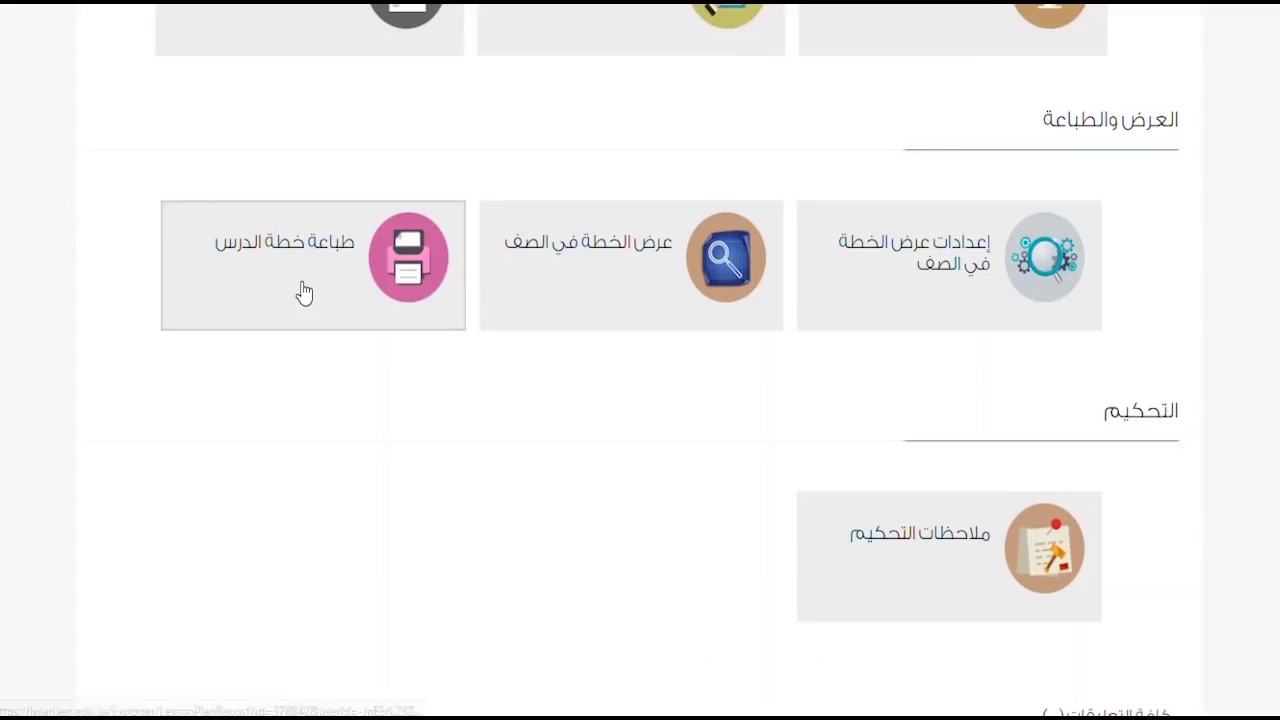
pyautogui.click(302, 290)
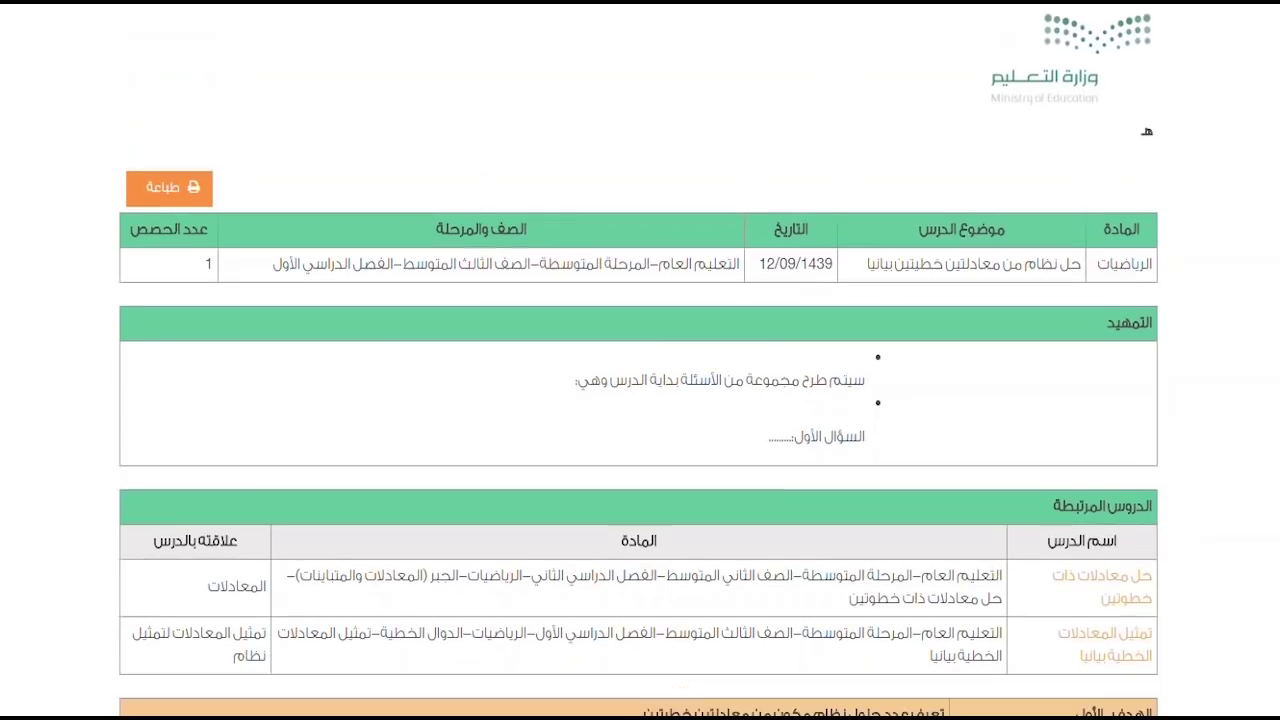